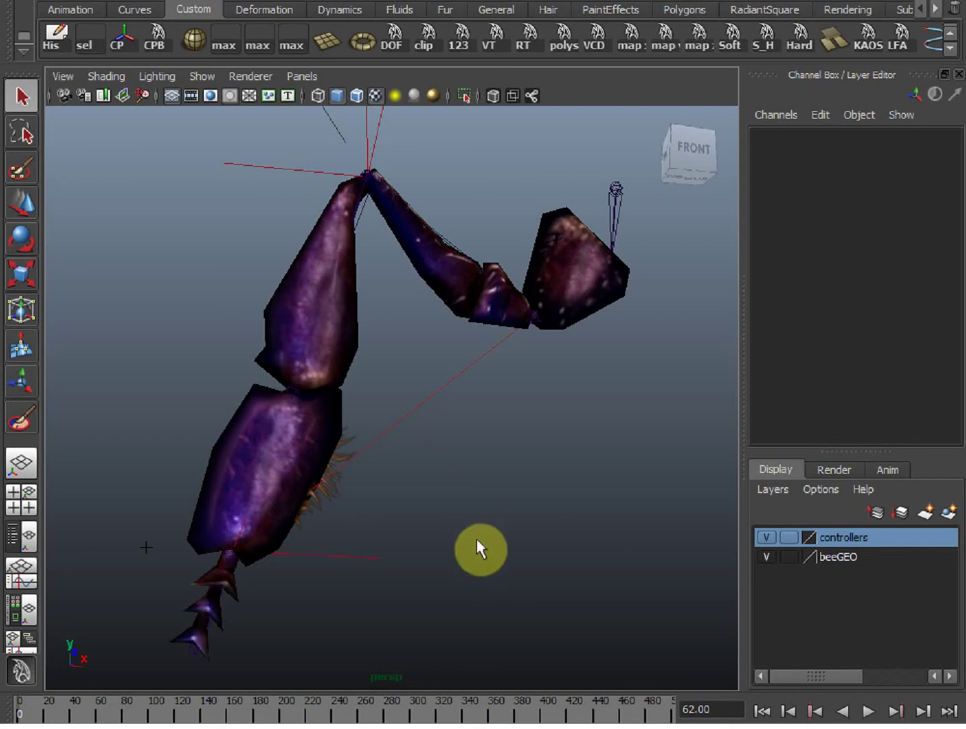
Examine the bee leg's joint chain and its rightHindLegIK1 handle in wireframe display.
left_click_drag(466, 493, 456, 496, "alt")
right_click_drag(456, 495, 449, 493, "alt")
left_click_drag(450, 493, 452, 491, "alt")
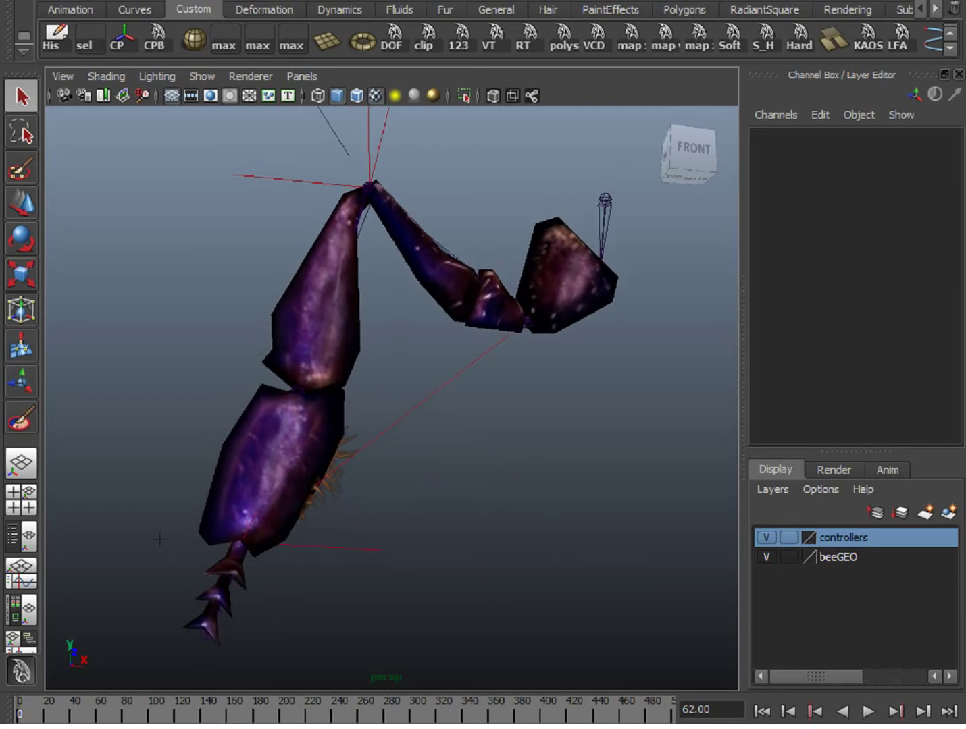
left_click_drag(433, 285, 352, 546)
left_click_drag(352, 546, 369, 648)
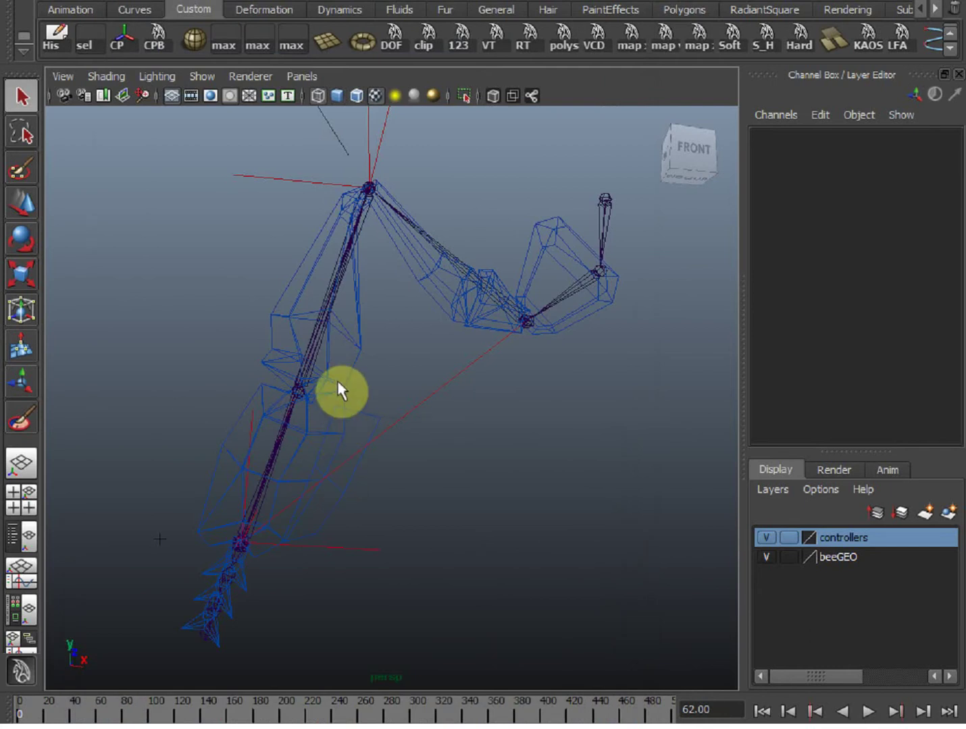
left_click_drag(341, 391, 649, 220, "alt")
left_click(237, 553)
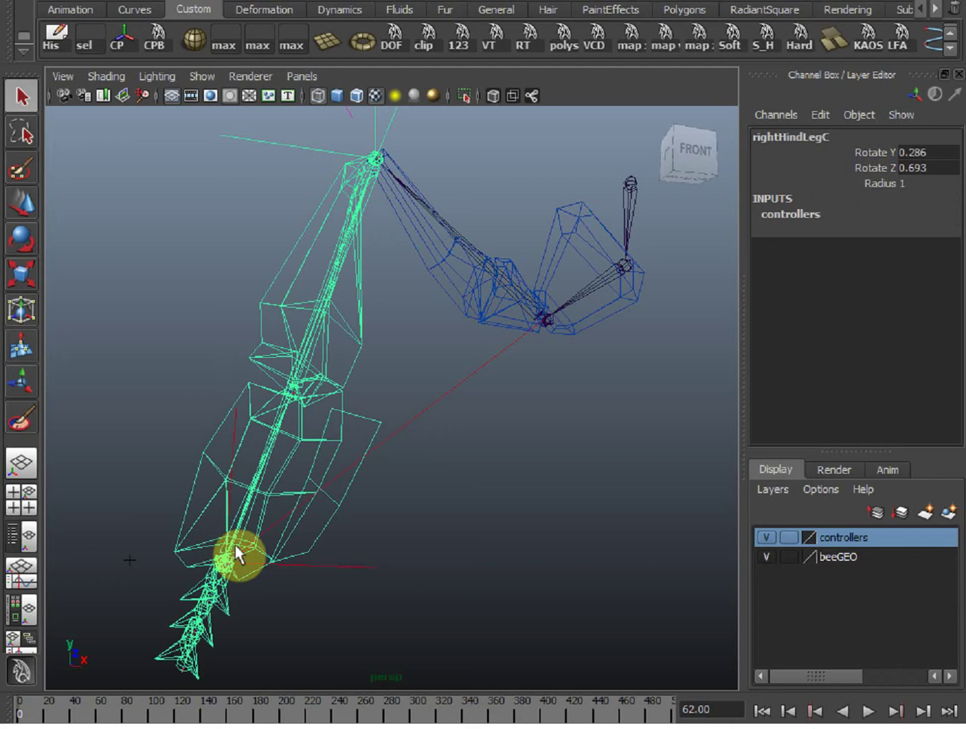
left_click_drag(325, 191, 304, 122)
left_click_drag(312, 573, 354, 555)
right_click_drag(521, 424, 420, 429, "alt")
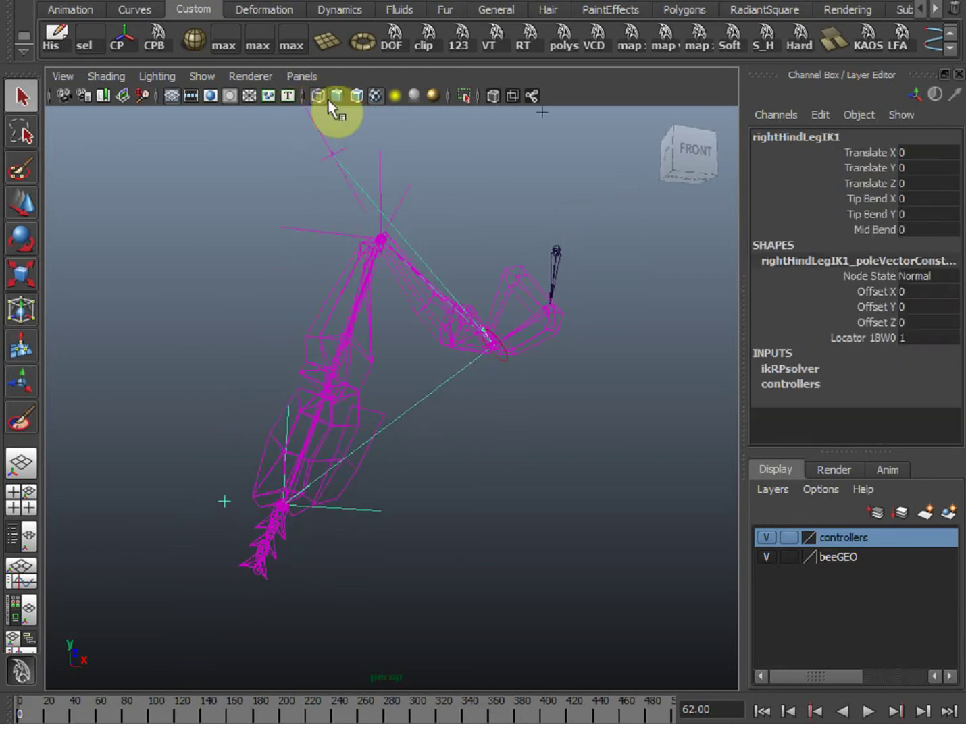
Try moving the RhindLegPoleVector locator above the knee and undo the move.
left_click_drag(330, 123, 266, 149)
left_click_drag(292, 233, 333, 322, "alt")
key("w")
left_click(321, 164, "ctrl")
mouse_move(323, 226)
left_mouse_down()
mouse_move(397, 345)
mouse_move(300, 208)
left_mouse_up()
key("z")
Return to textured display and inspect the rightHindLegIK1 handle at the foot, leaving nothing selected.
key("6")
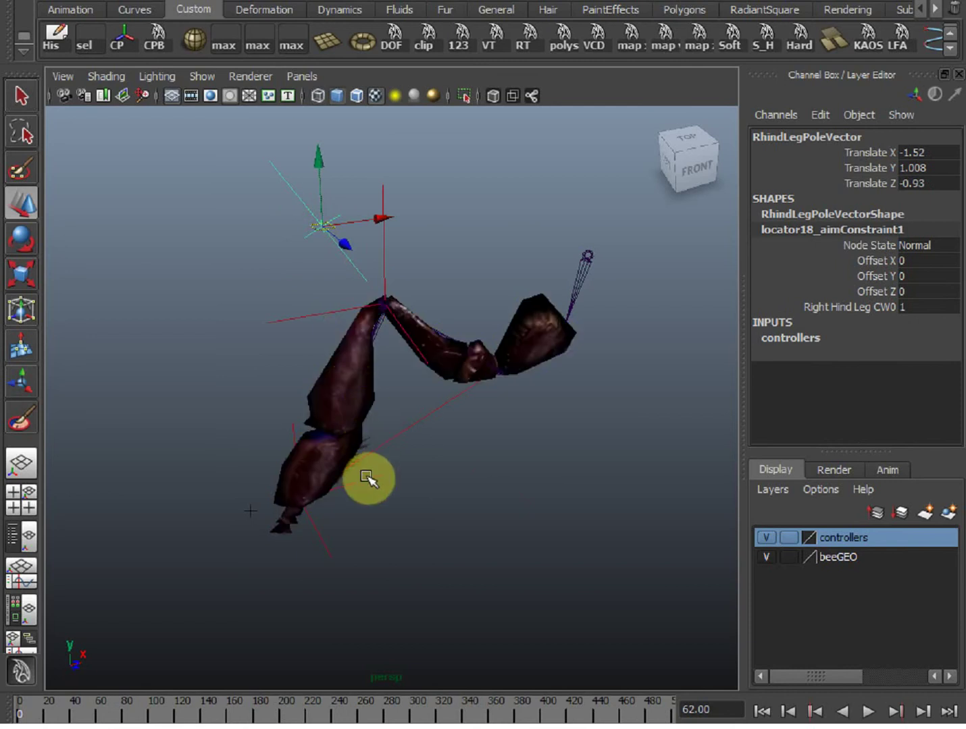
left_click_drag(367, 478, 358, 420, "alt")
right_click_drag(360, 423, 396, 433, "alt")
middle_click_drag(428, 410, 441, 447, "alt")
right_click_drag(441, 447, 482, 459, "alt")
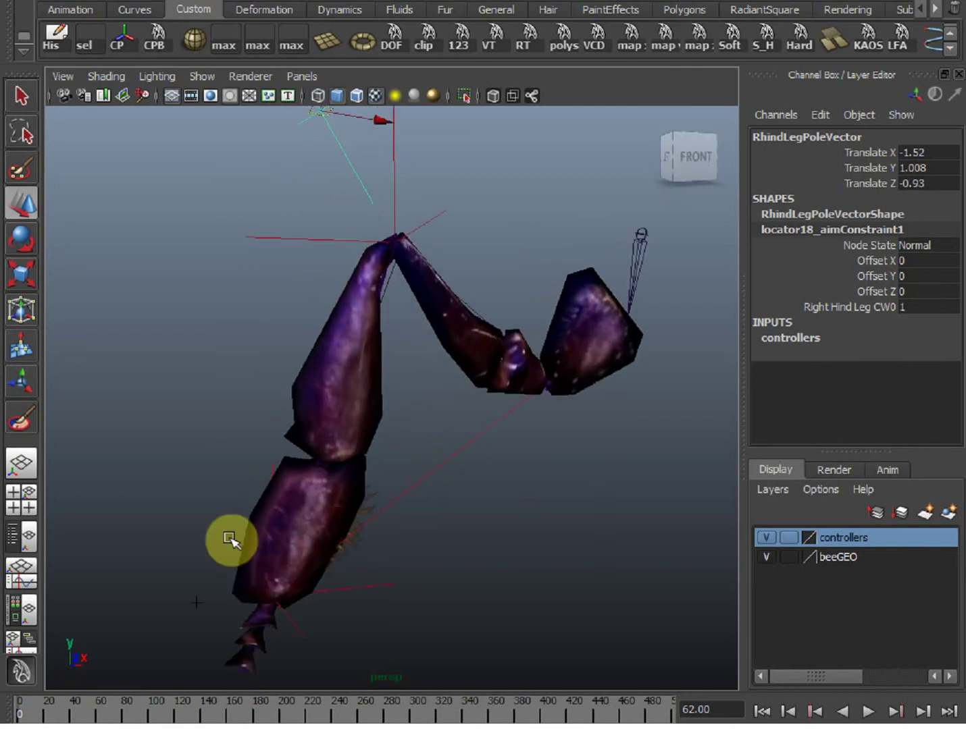
left_click_drag(139, 555, 211, 647)
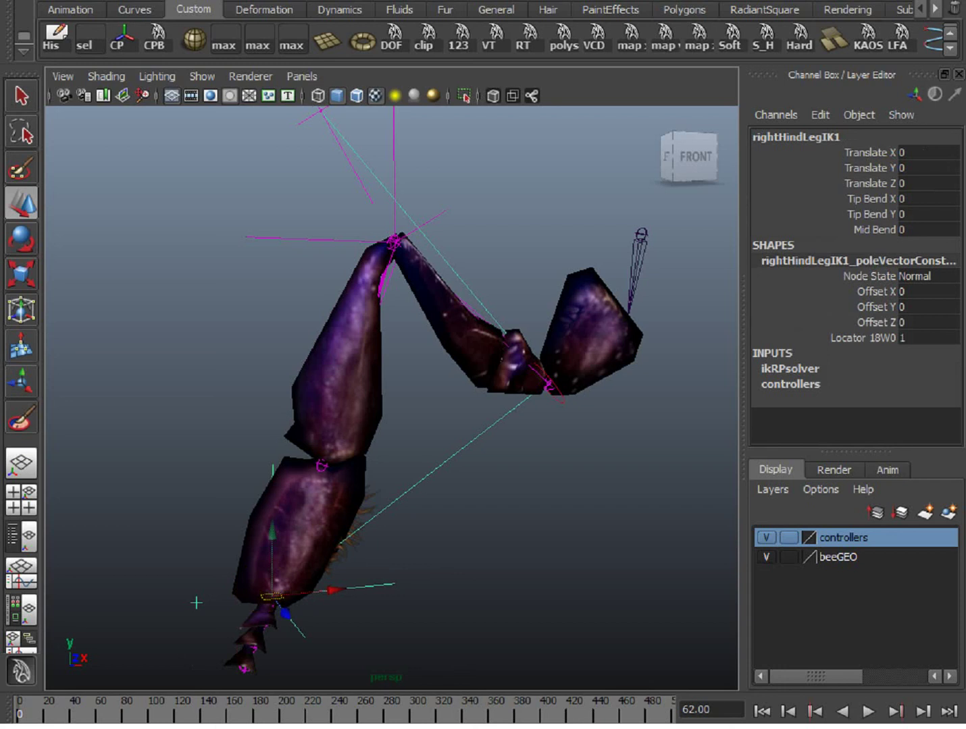
left_click(576, 570)
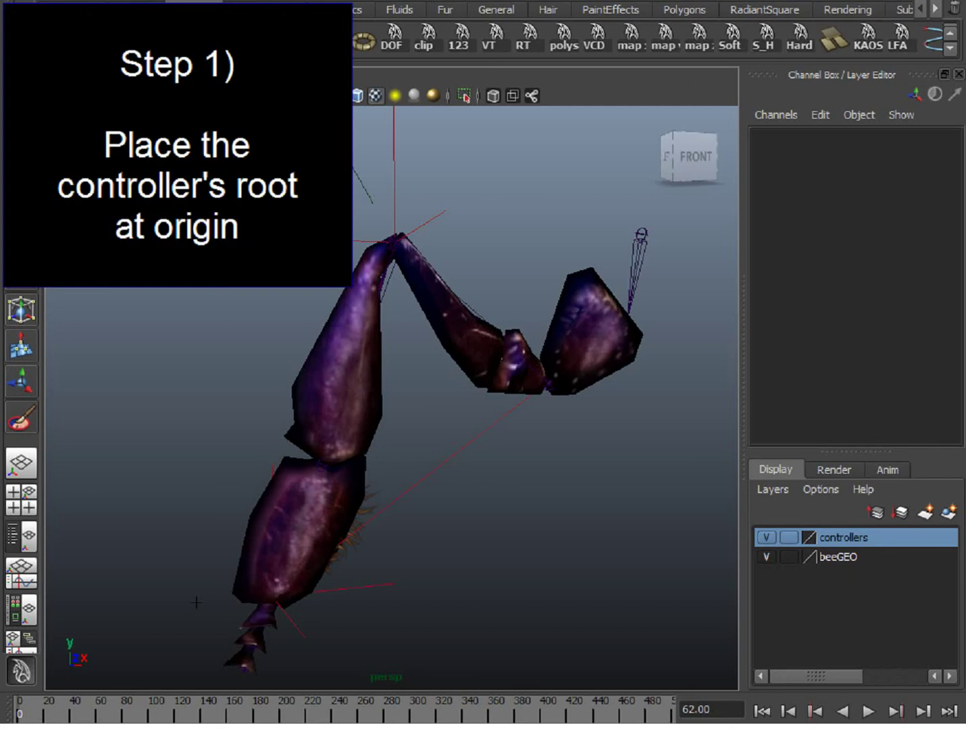
Select the ROOT joint and check its placement at the grid origin from several angles.
left_click_drag(618, 352, 641, 447, "alt")
left_click(683, 270)
left_click_drag(687, 271, 611, 235)
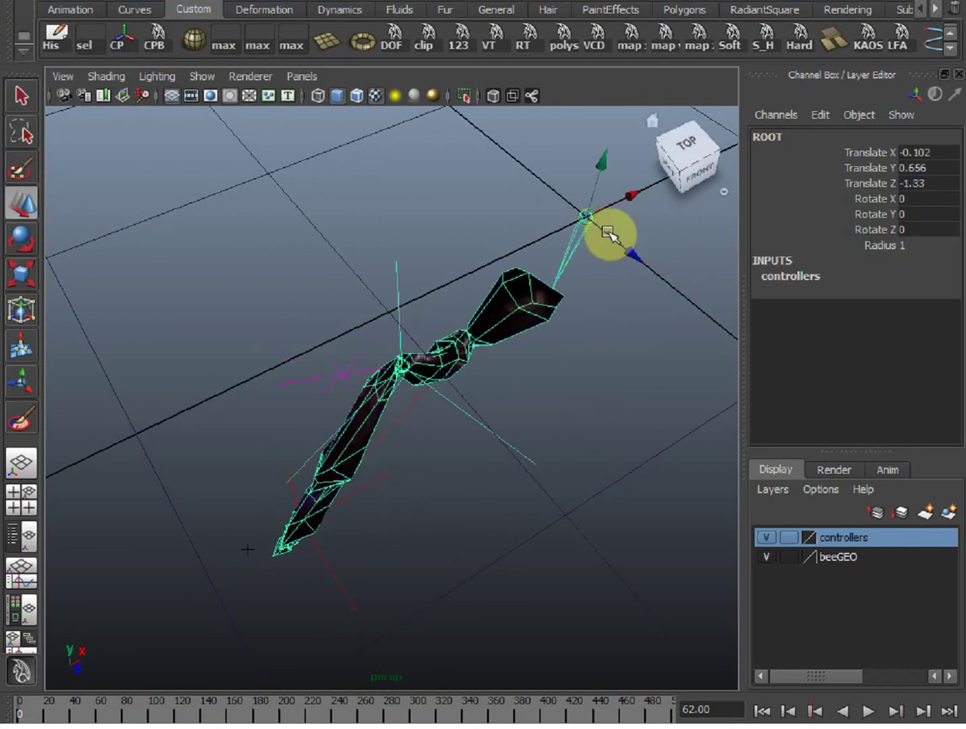
middle_click_drag(530, 416, 514, 420, "alt")
right_click_drag(513, 420, 436, 421, "alt")
left_click_drag(436, 421, 448, 360, "alt")
right_click_drag(455, 363, 475, 372, "alt")
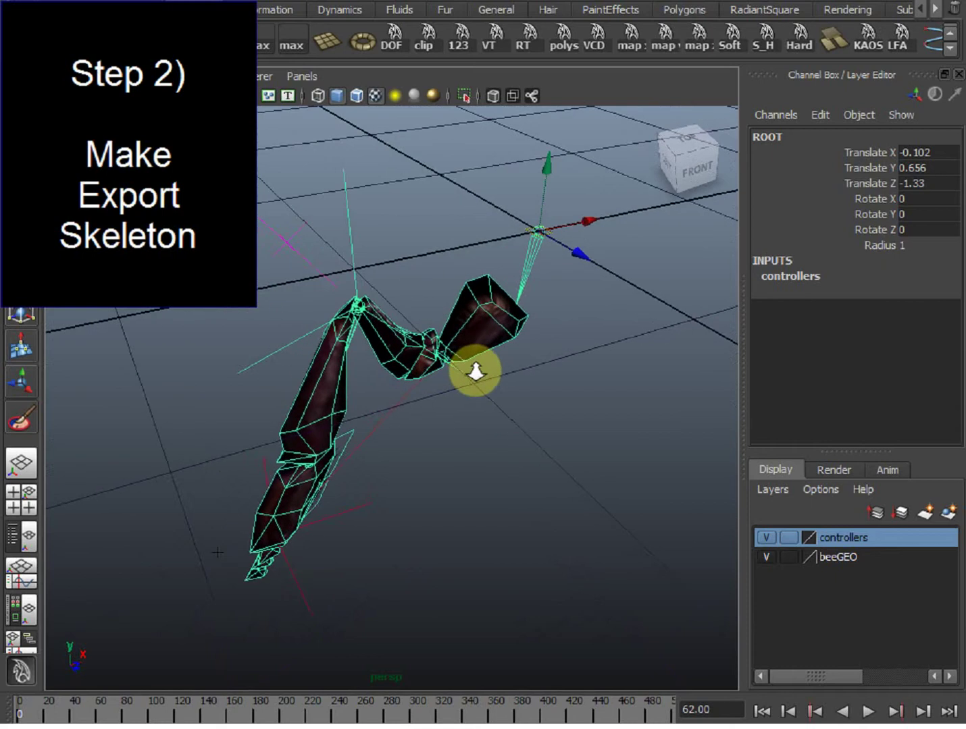
mouse_move(475, 371)
left_mouse_down("alt")
mouse_move(497, 366)
mouse_move(480, 357)
left_mouse_up("alt")
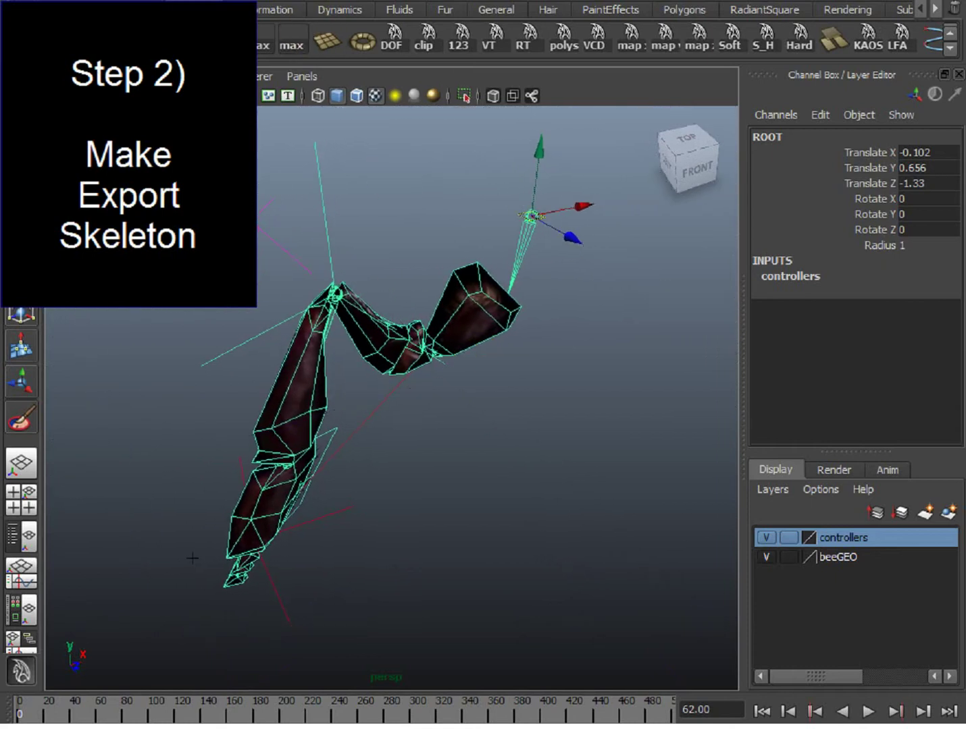
Hide all object types in the perspective view except joints.
left_click(202, 76)
left_click(227, 145)
left_click(205, 75)
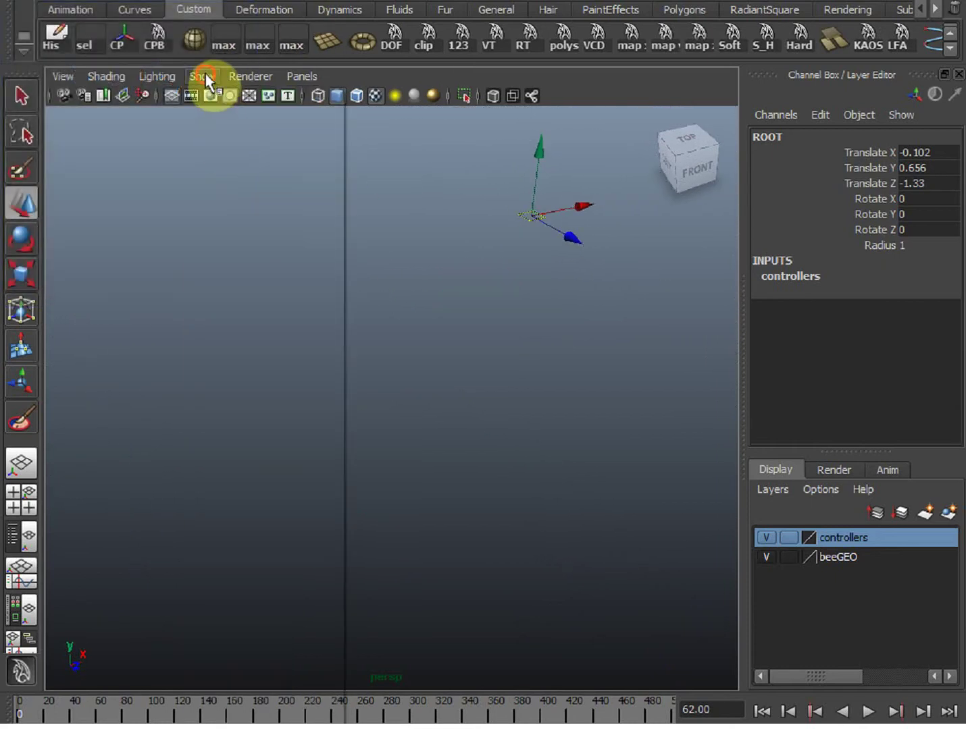
left_click(226, 302)
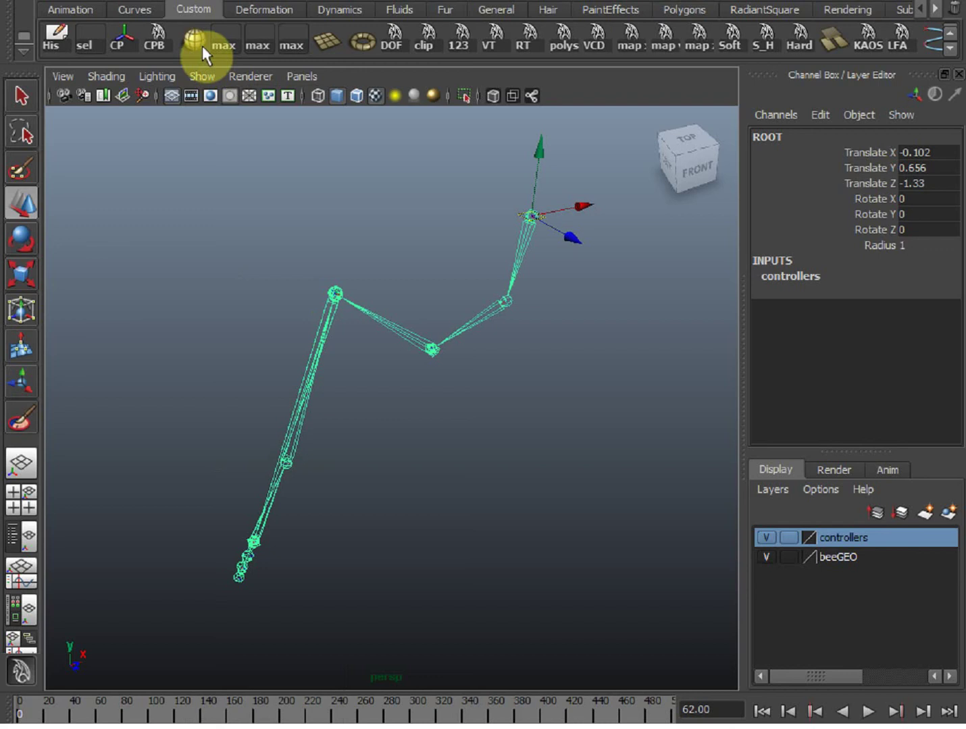
Draw a new joint chain with the Joint Tool, starting off to the side and snapping to the existing joints from ROOT through the lower leg.
left_click(243, 9)
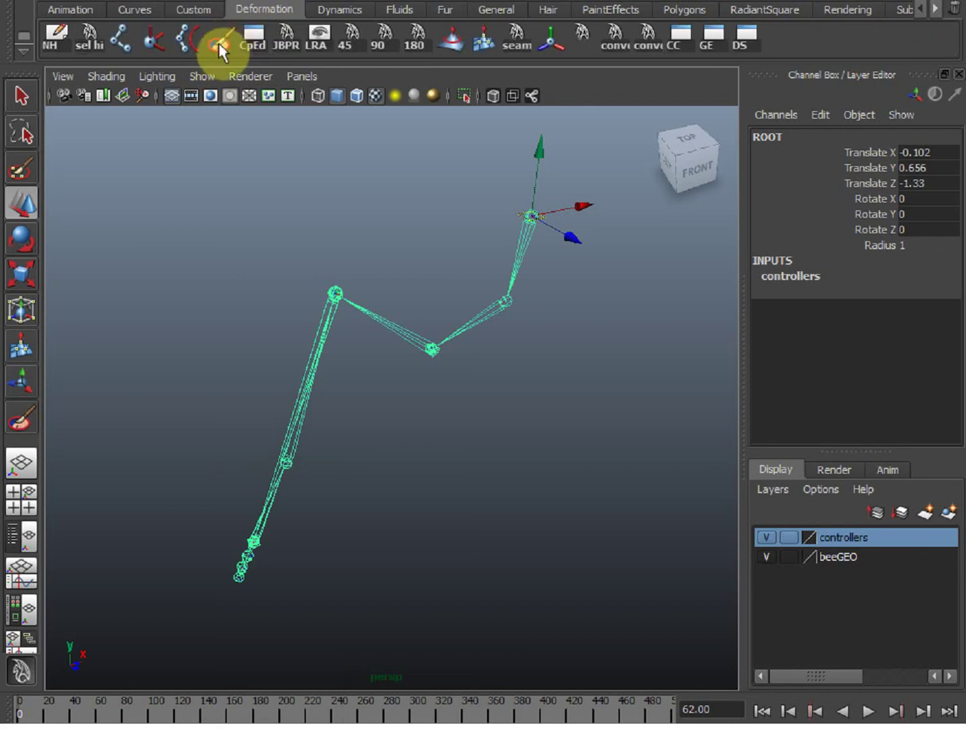
left_click(121, 40)
left_click(593, 344)
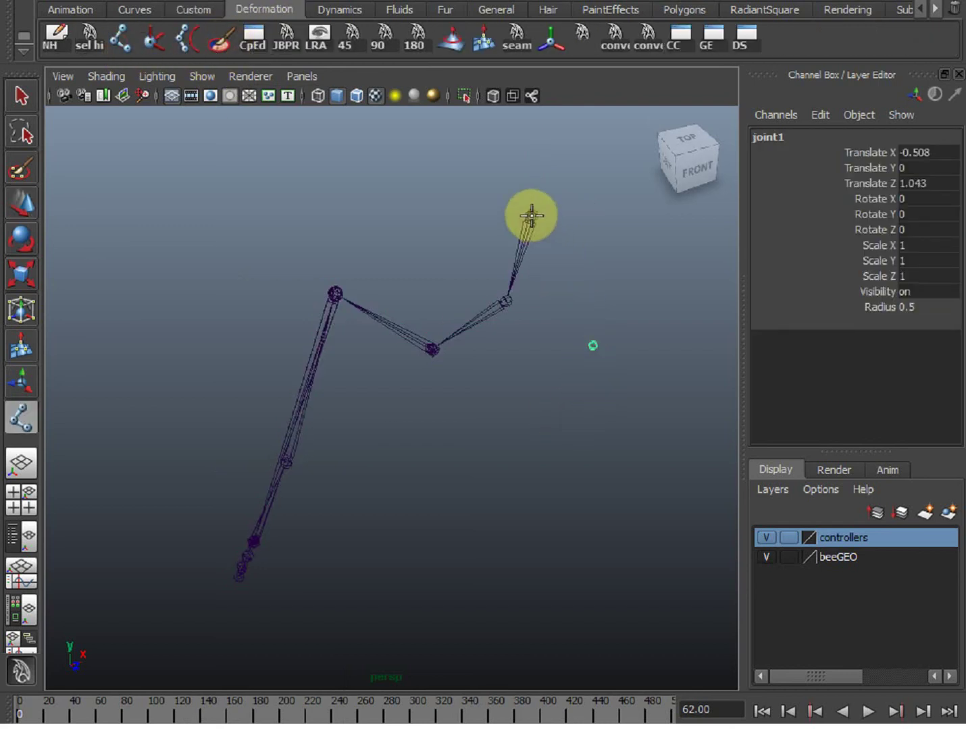
left_click(531, 216)
left_click(507, 302)
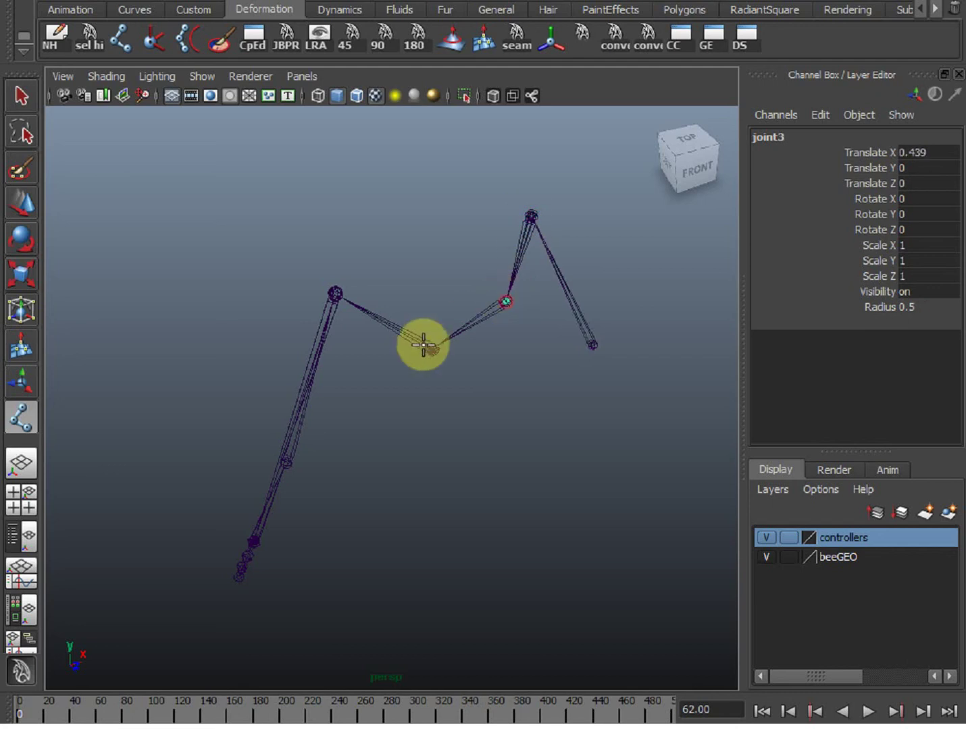
left_click(431, 350)
left_click(335, 293)
left_click(285, 462)
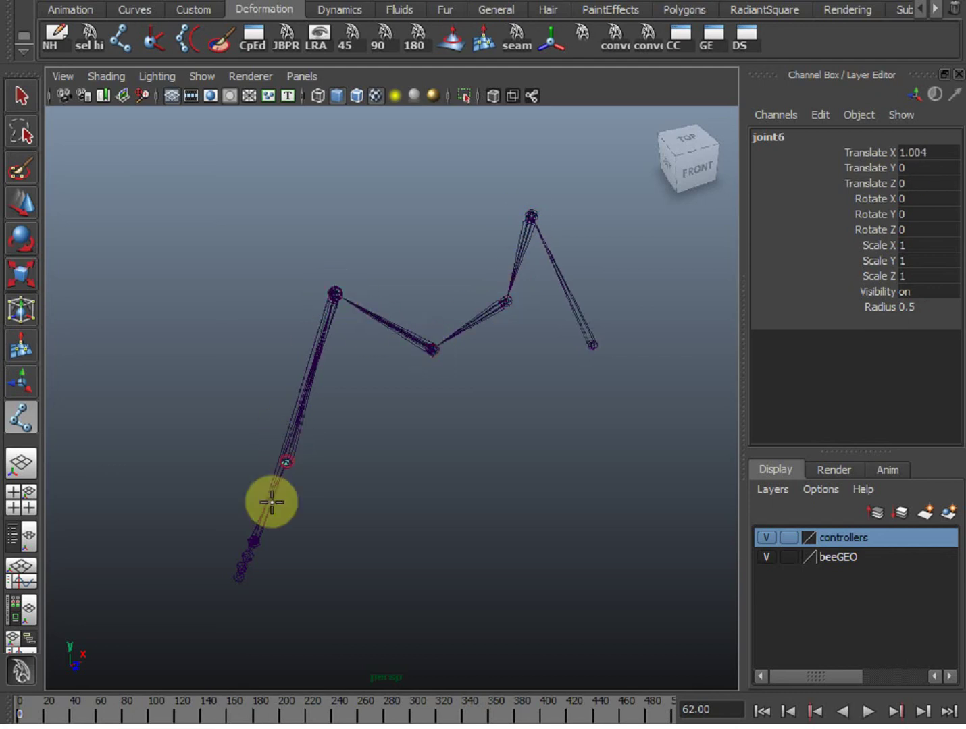
Continue the new joint chain over the existing foot joints down to the tip and finish it.
left_click_drag(293, 524, 357, 486, "alt")
left_click(256, 524)
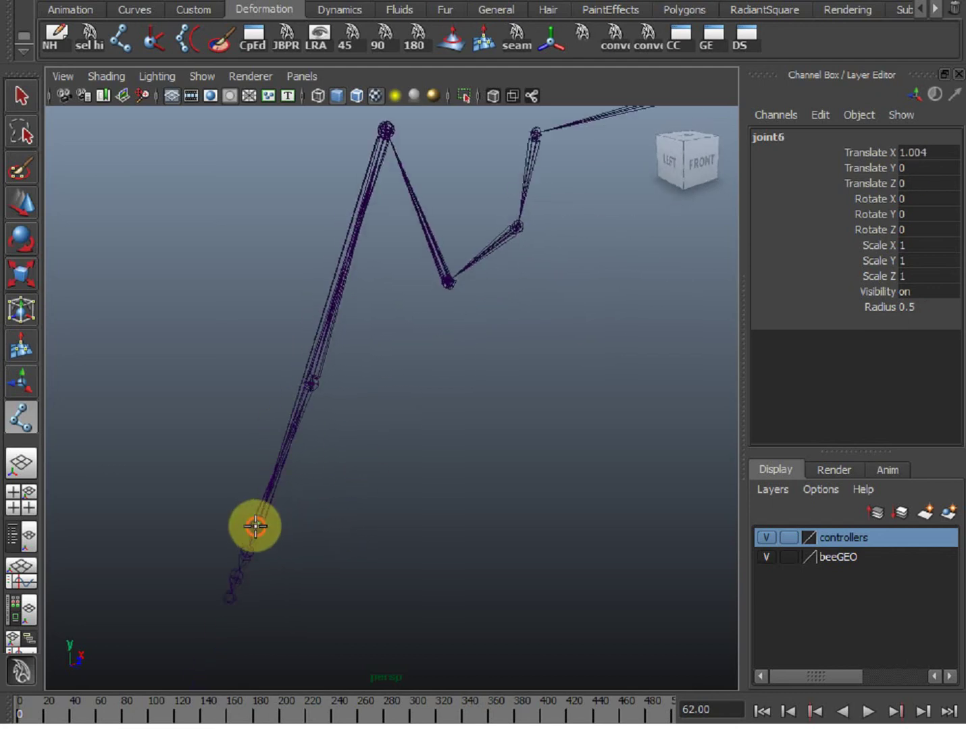
left_click(247, 552)
left_click(235, 577)
left_click(228, 599)
key("w")
Unparent joint2 from joint1 in the Hypergraph and delete the extra joint1.
middle_click_drag(683, 368, 613, 422, "alt")
right_click_drag(612, 422, 565, 417, "alt")
left_click_drag(565, 416, 574, 436, "alt")
key("h")
left_click_drag(505, 616, 472, 244)
middle_click_drag(418, 428, 364, 548, "alt")
right_click_drag(363, 548, 418, 566, "alt")
middle_click_drag(399, 473, 373, 524, "alt")
right_click_drag(373, 524, 620, 531, "alt")
middle_click_drag(450, 453, 441, 564, "alt")
right_click_drag(441, 565, 412, 560, "alt")
middle_click_drag(377, 460, 431, 421)
left_click(333, 411)
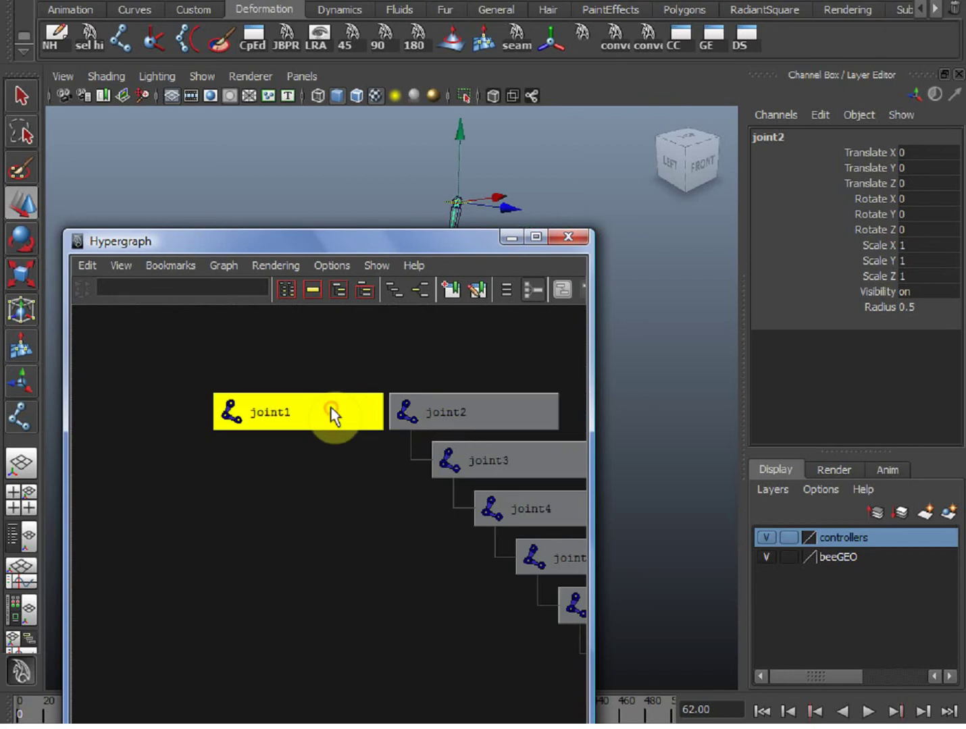
key("Delete")
Rename joint2, the top joint of the new chain, as beeLeg.
left_click_drag(514, 237, 555, 418)
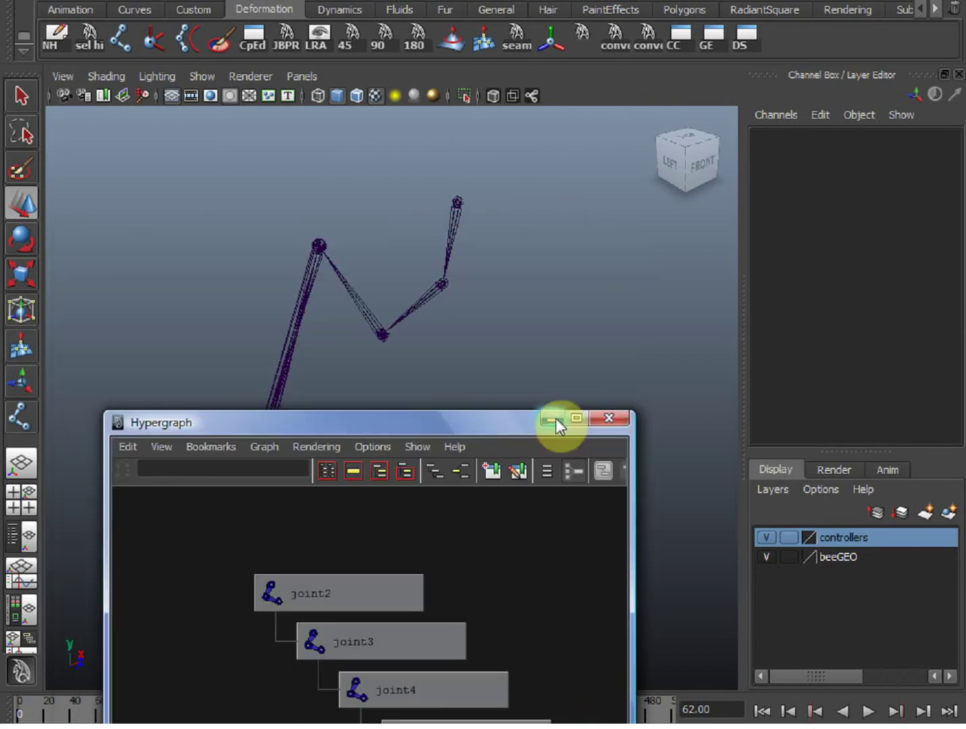
left_click(555, 419)
left_click_drag(636, 377, 598, 191)
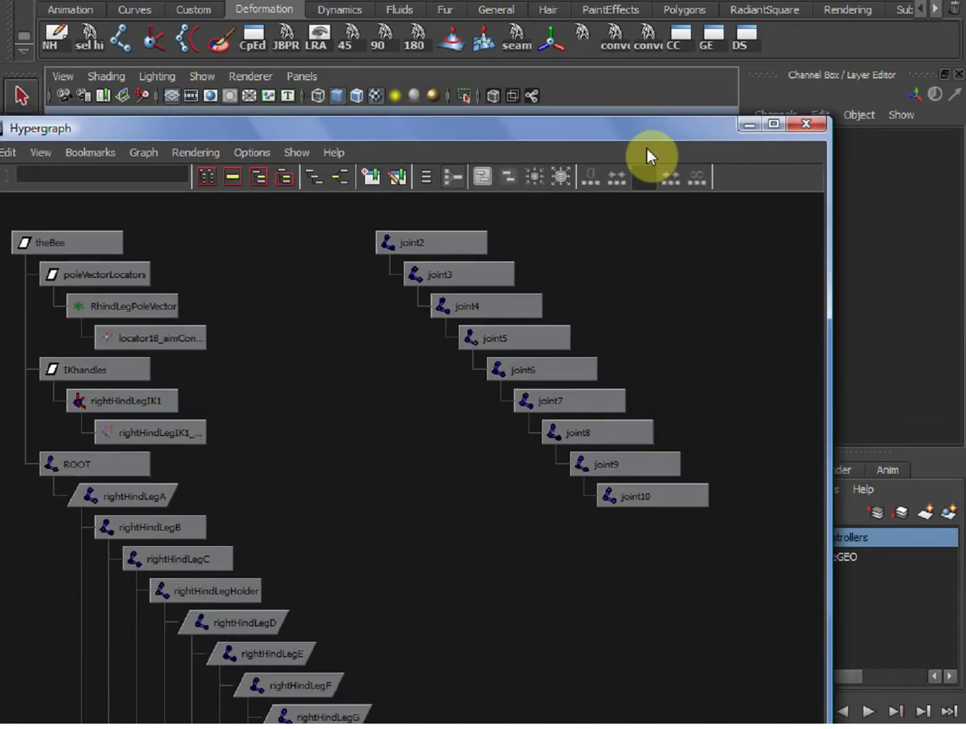
left_click(395, 277)
left_click(794, 140)
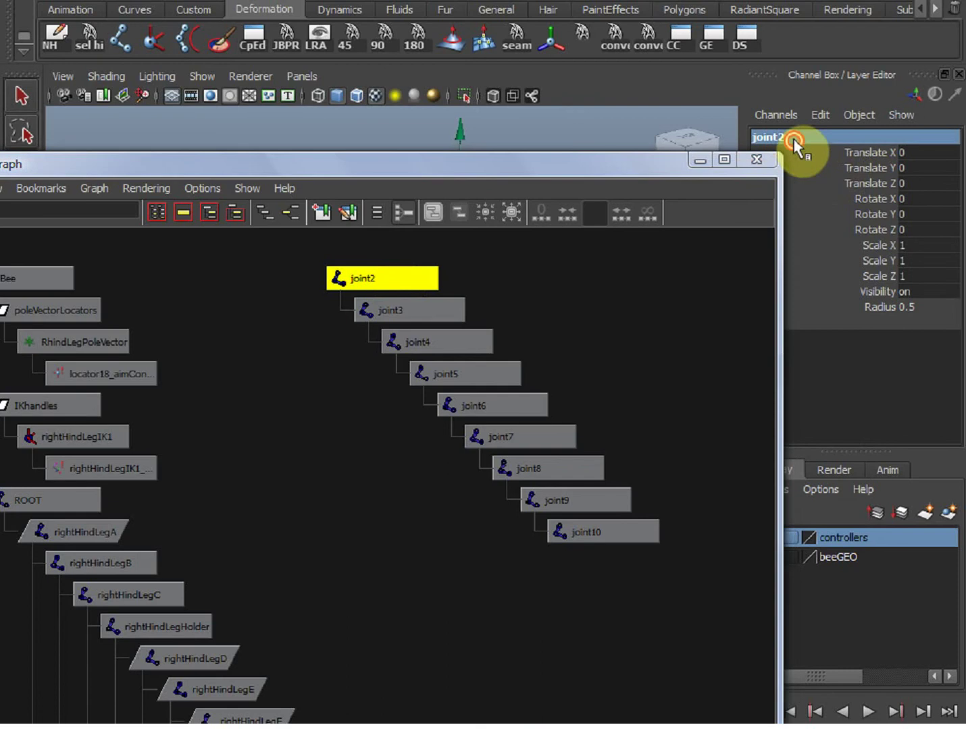
type("an")
key("BackSpace")
key("BackSpace")
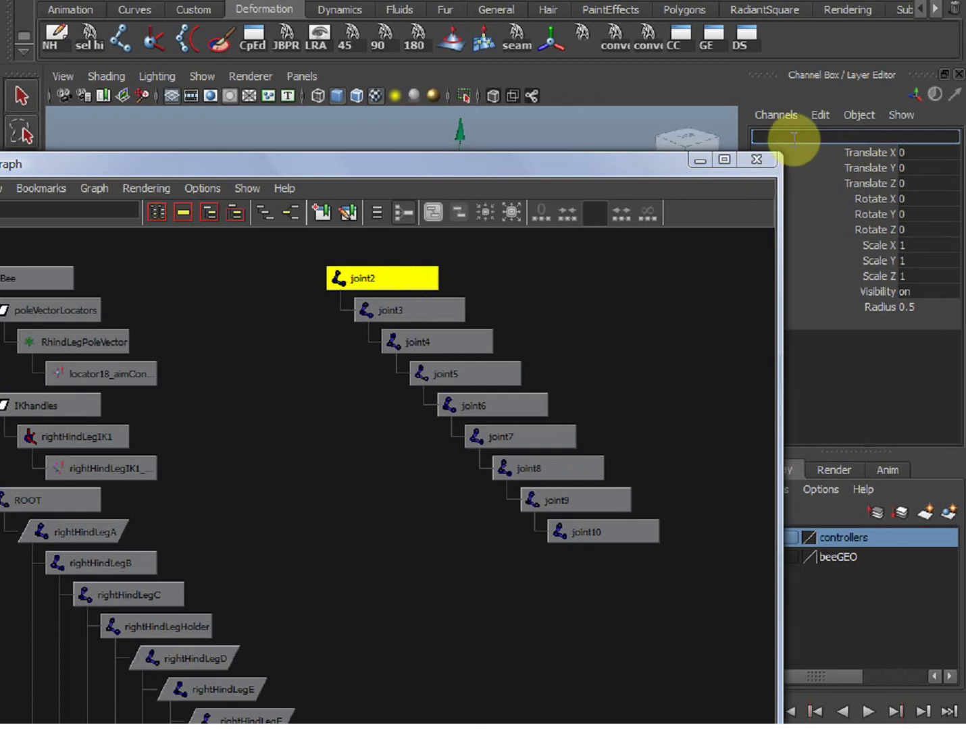
type("beeLeg")
key("Return")
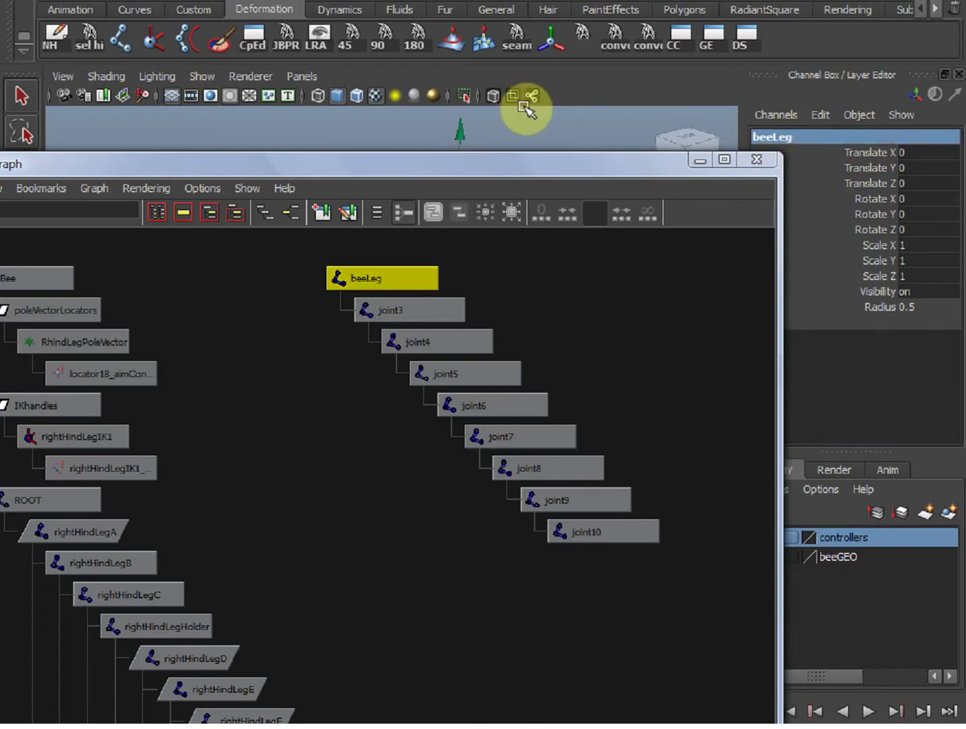
Compare the new beeLeg chain with the control joints from ROOT to rightHindLegG in the Hypergraph by selecting each set.
left_click_drag(464, 169, 543, 54)
left_click_drag(718, 499, 428, 93)
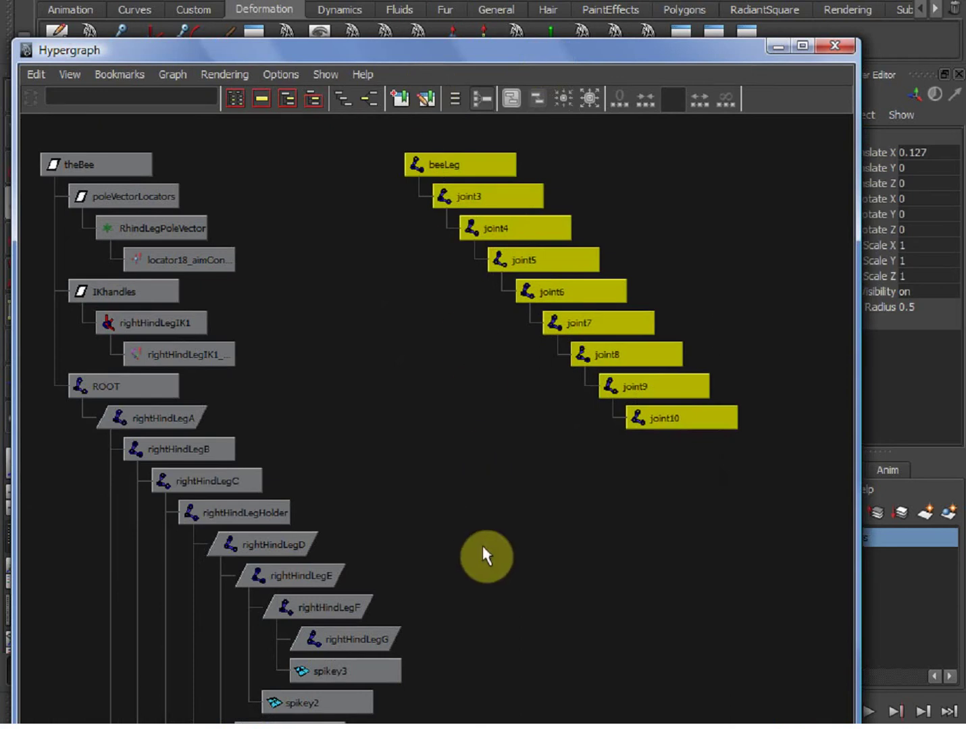
left_click_drag(463, 640, 120, 352)
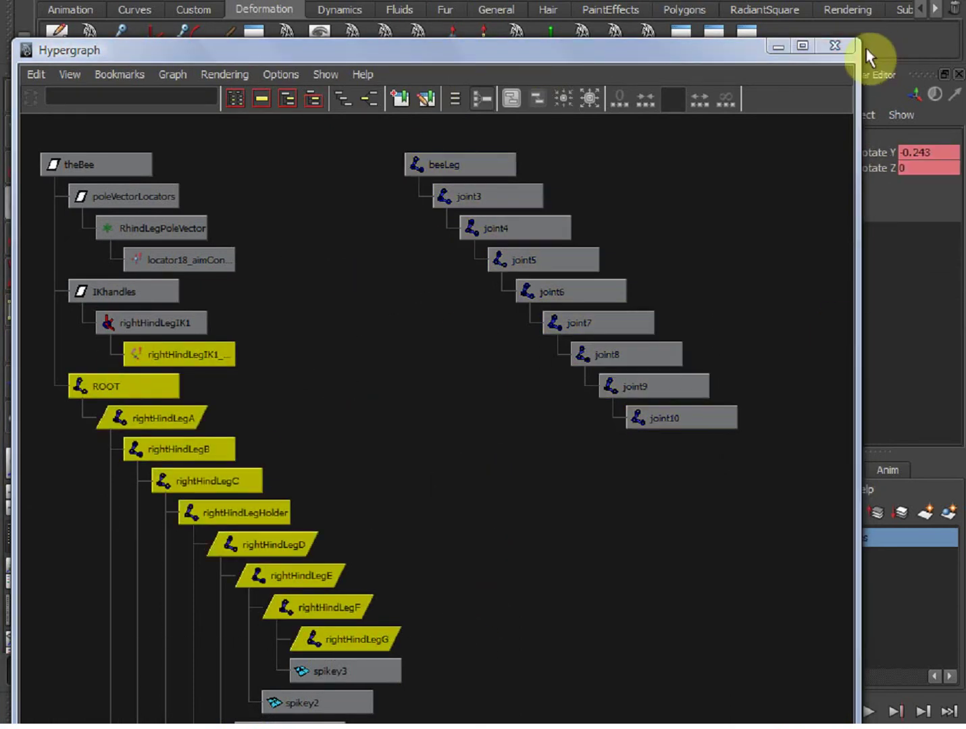
left_click_drag(856, 42, 548, 286)
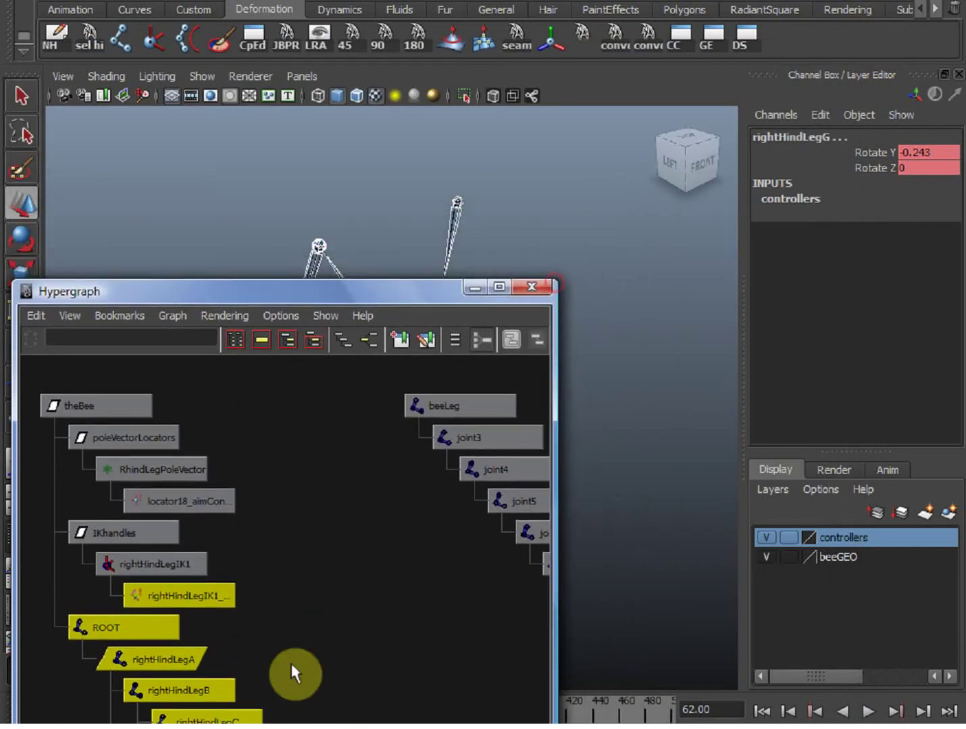
right_click_drag(274, 524, 116, 552, "alt")
middle_click_drag(234, 595, 156, 577, "alt")
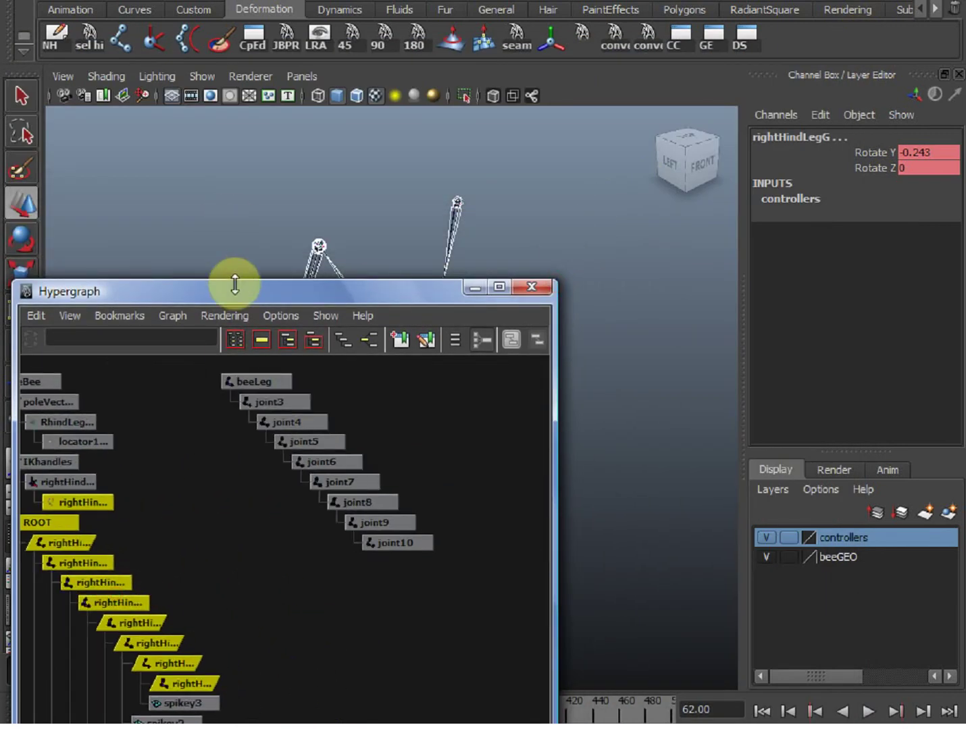
Place the Hypergraph beside the leg skeleton and constrain beeLeg to the ROOT control joint.
left_click_drag(233, 284, 724, 45)
middle_click_drag(193, 482, 181, 474, "alt")
left_click_drag(181, 473, 260, 450, "alt")
middle_click_drag(260, 450, 274, 460, "alt")
right_click_drag(302, 468, 418, 385, "alt")
left_click(500, 317)
left_click(527, 263)
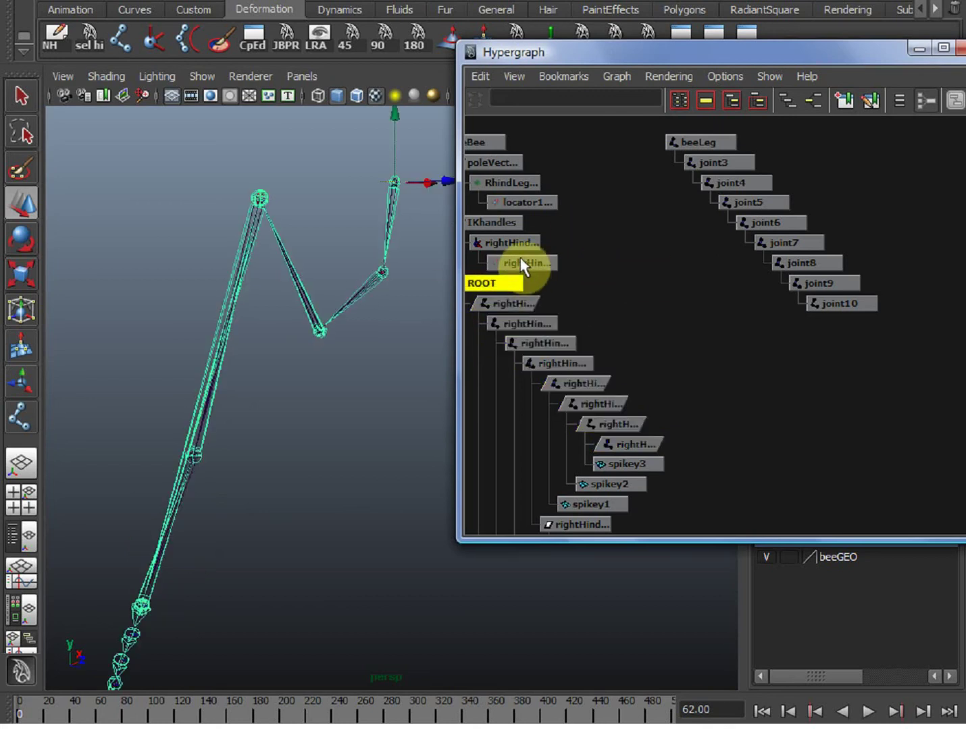
left_click(695, 142)
key("space")
left_click_drag(384, 343, 416, 456)
Repeat the constraint to drive joint3 from rightHindLegA and joint4 from rightHindLegB.
left_click(517, 305)
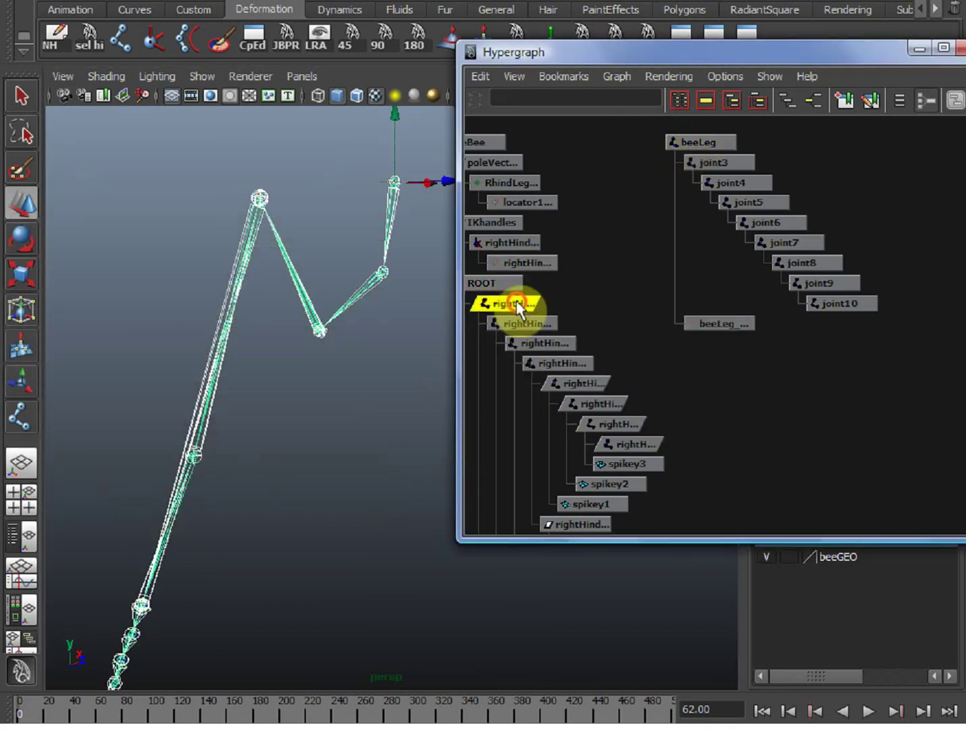
left_click(718, 163, "shift")
key("g")
left_click(538, 324)
left_click(732, 183, "shift")
key("g")
Constrain joint5 to the control joint at the knee, nested beneath the right hind leg hierarchy.
left_click(557, 343)
left_click(178, 501)
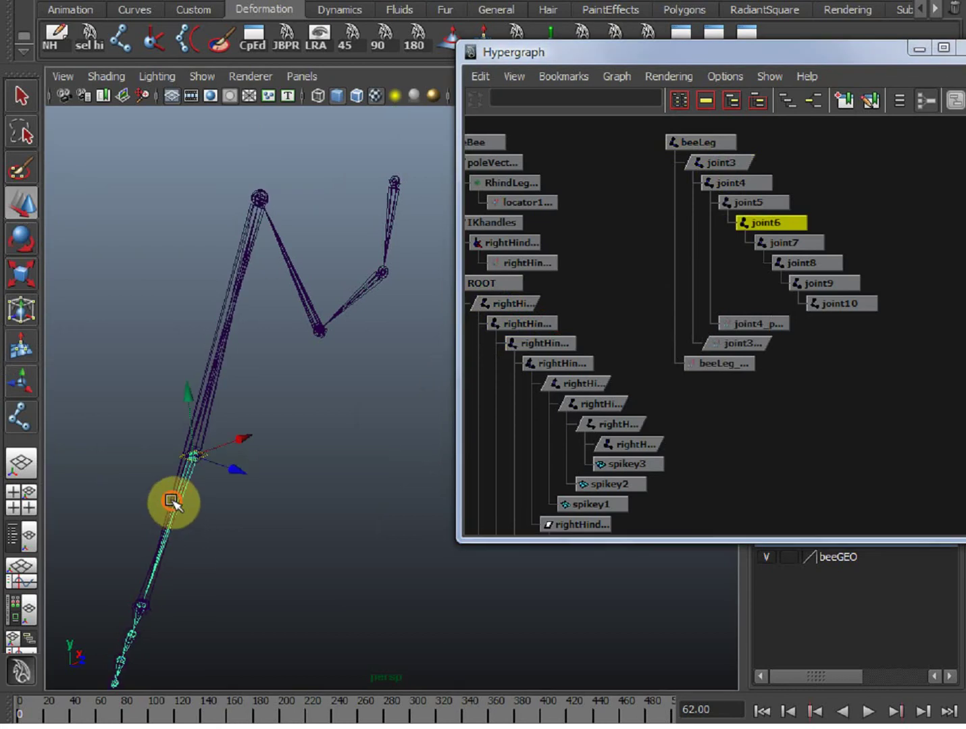
left_click(202, 431)
right_click_drag(714, 357, 645, 286, "alt")
middle_click_drag(645, 287, 637, 301, "alt")
left_click(724, 194, "shift")
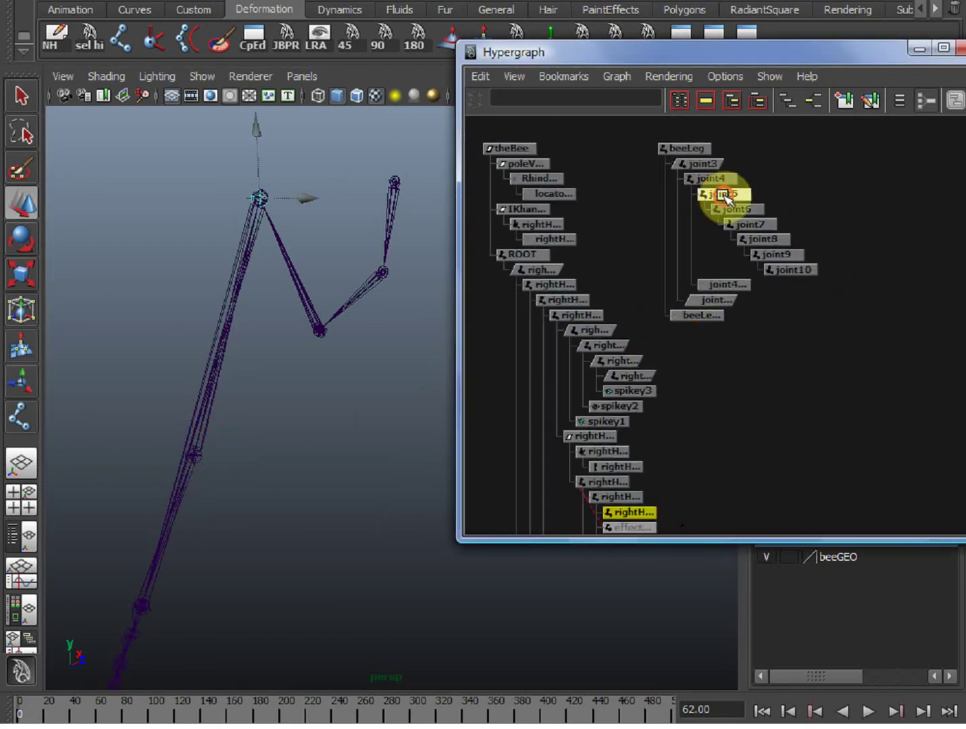
key("g")
Constrain joint6 to the parent of the control joint that drives joint5.
left_click(633, 512)
key("Up")
left_click(743, 212, "shift")
key("g")
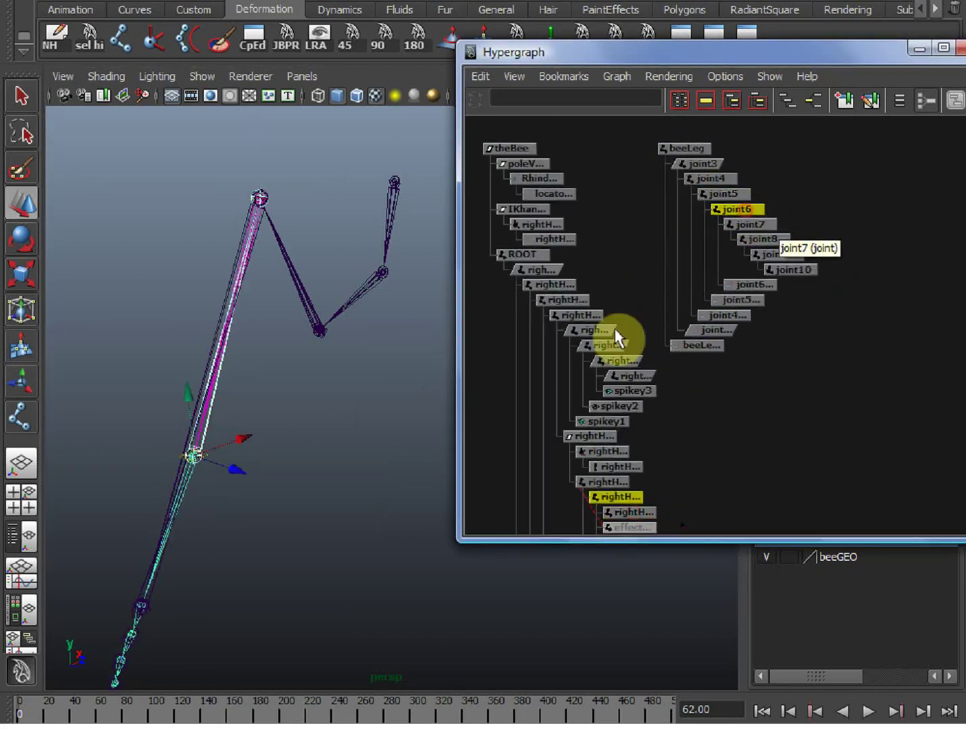
left_click(627, 499)
key("Up")
left_click(763, 239, "shift")
Constrain joint7 to rightHindLegHolder and joint8 to the control joint directly beneath it.
left_click(589, 330)
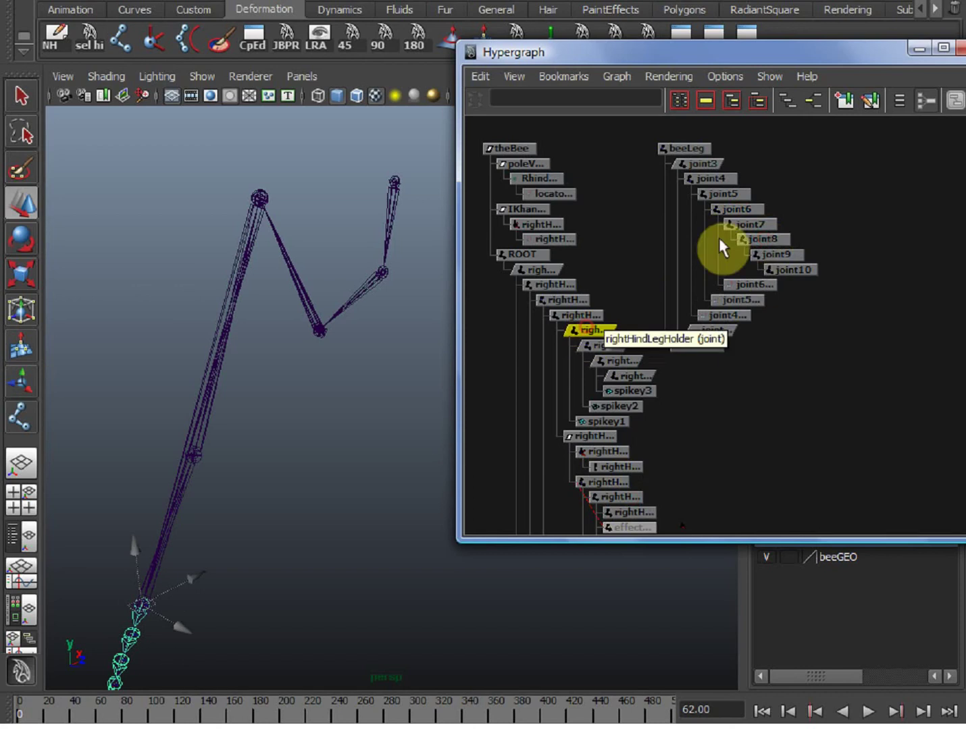
left_click(749, 224, "shift")
key("g")
left_click(608, 345)
left_click(764, 239, "shift")
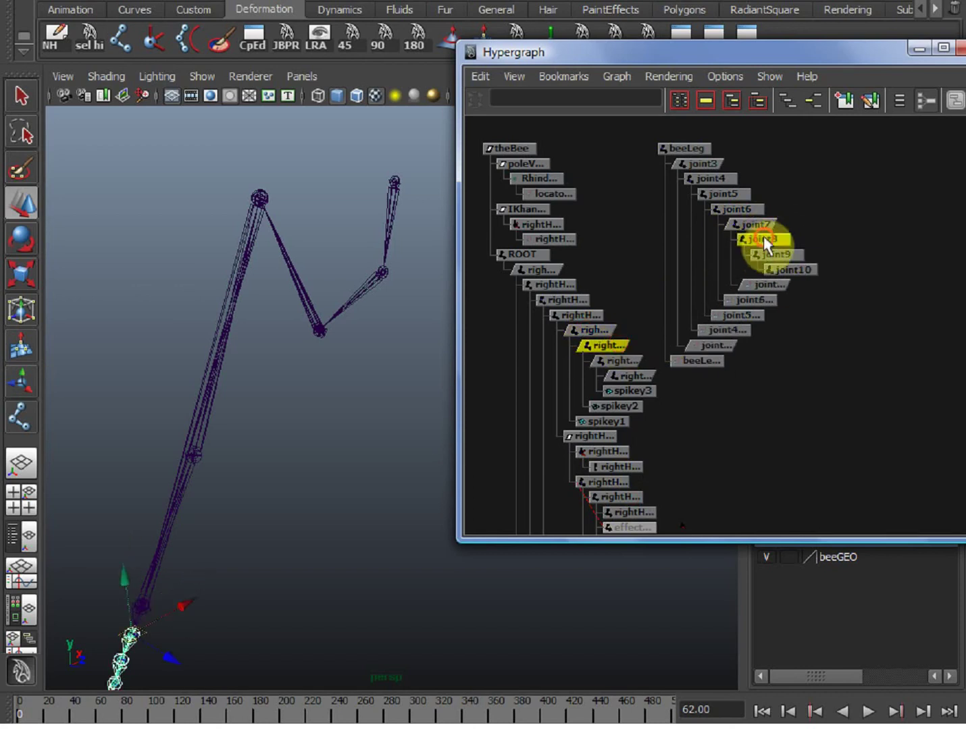
key("g")
Constrain joint9 and joint10 to the last two control joints of the foot chain, each paired in hierarchy order.
left_click(620, 361)
left_click(774, 254, "shift")
key("g")
middle_click_drag(380, 424, 387, 382, "alt")
left_click(629, 376)
left_click(790, 270, "shift")
key("g")
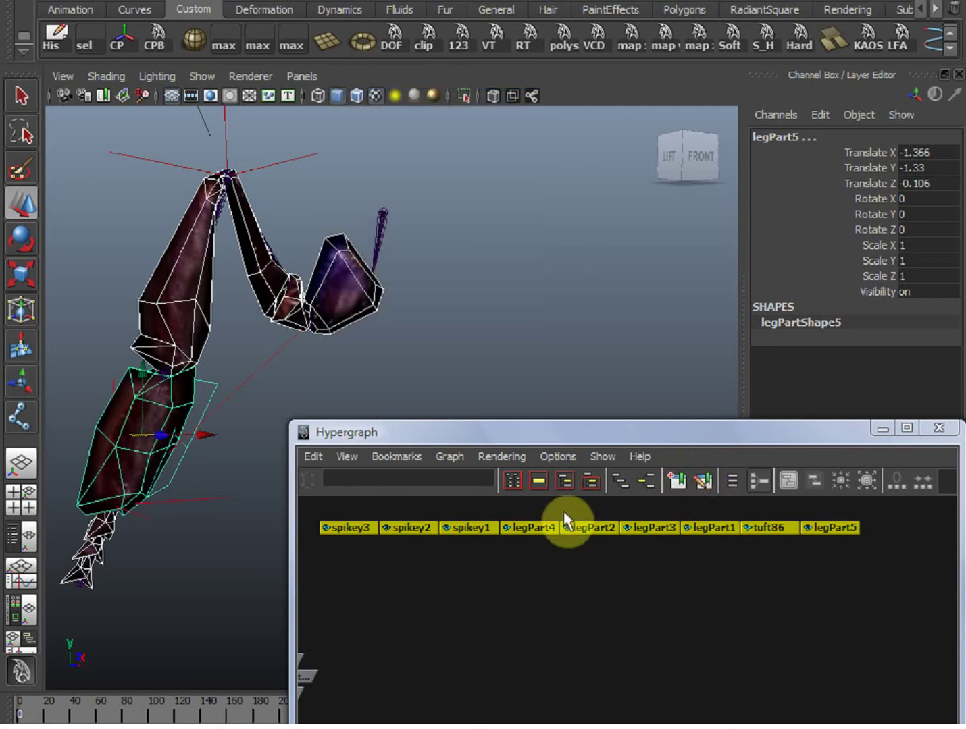
Bind the spikey, legPart and tuft86 meshes to the beeLeg skeleton with a smooth bind.
middle_click_drag(519, 592, 554, 608, "alt")
right_click_drag(536, 610, 494, 612, "alt")
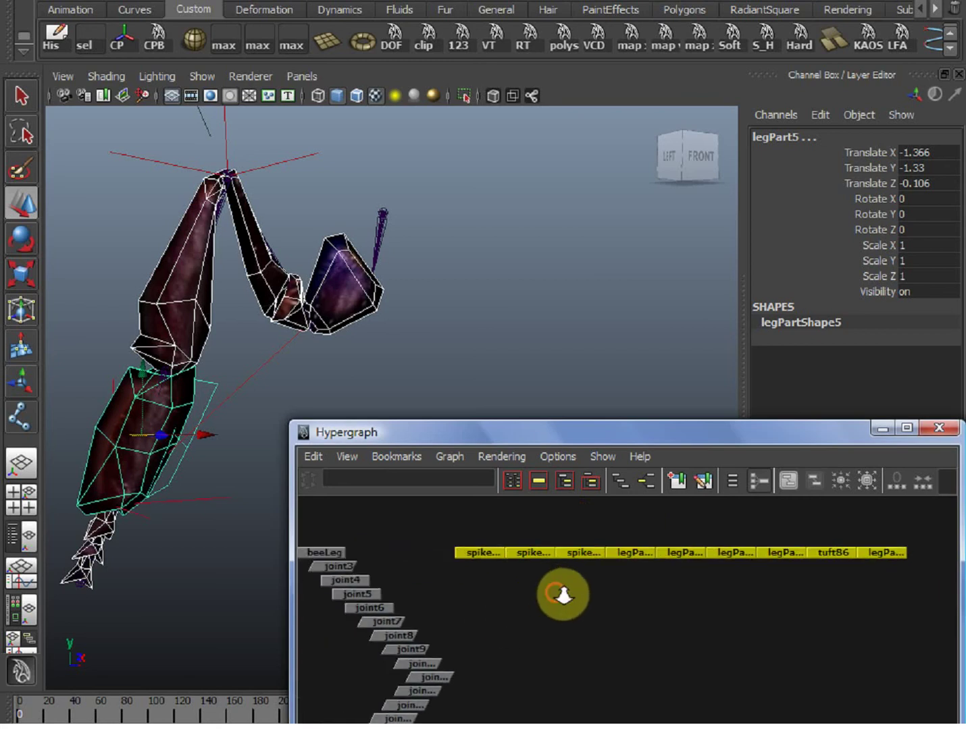
right_click_drag(563, 595, 569, 596, "alt")
left_click(320, 558)
key("space")
left_click_drag(503, 270, 661, 322)
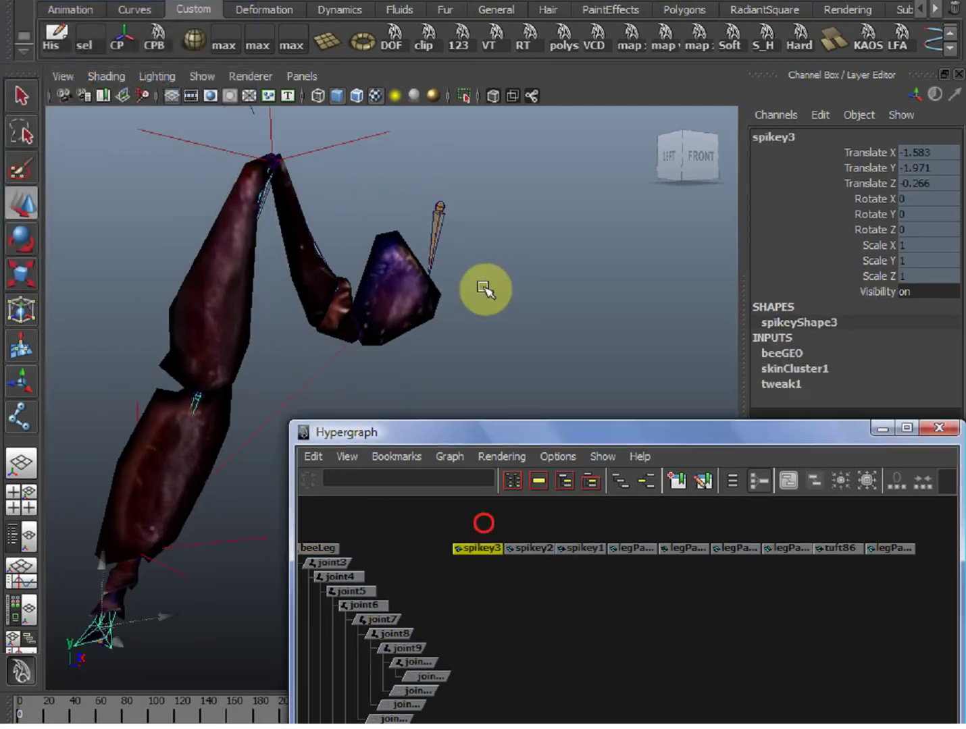
Open the Component Editor's smooth skin weights and reassign the legPart3 vertices to joint4.
key("space")
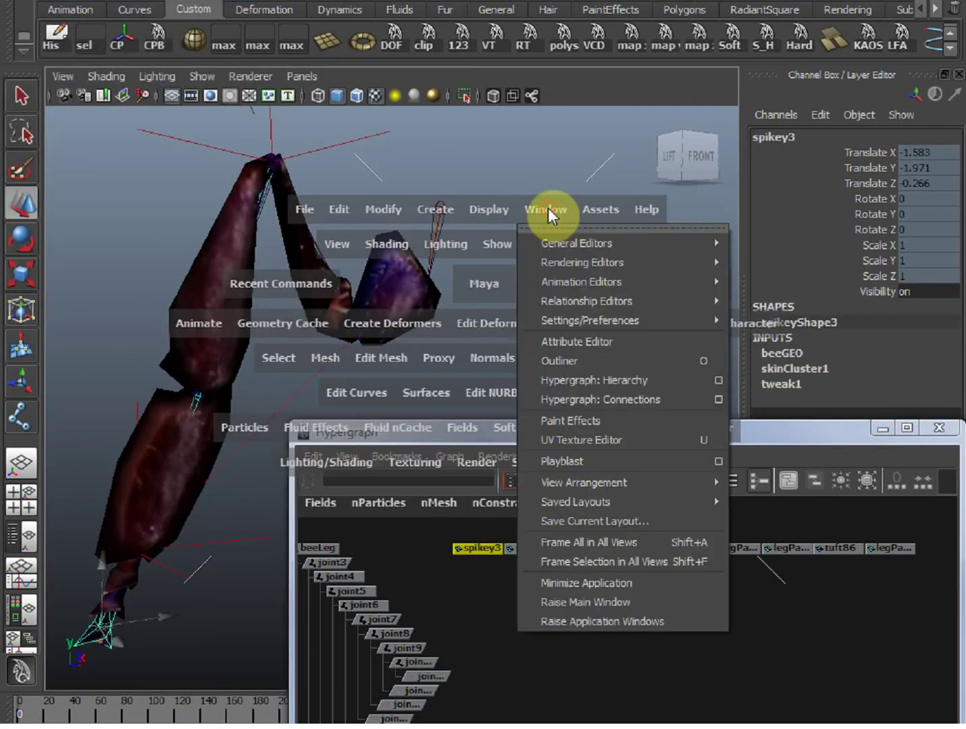
left_click_drag(551, 211, 776, 306)
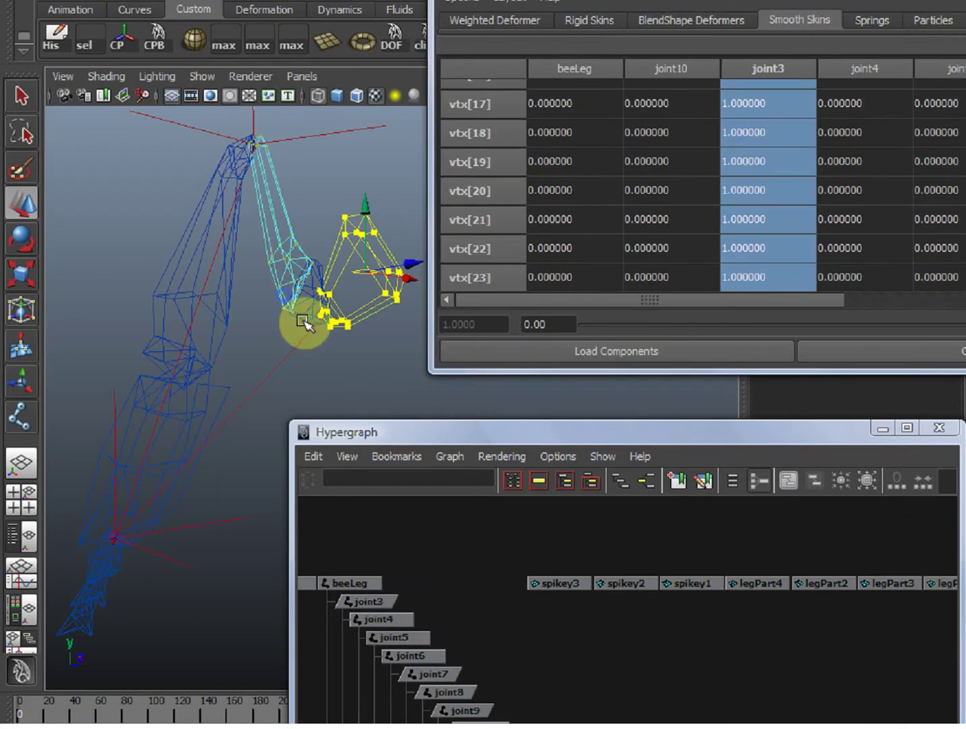
left_click(316, 330)
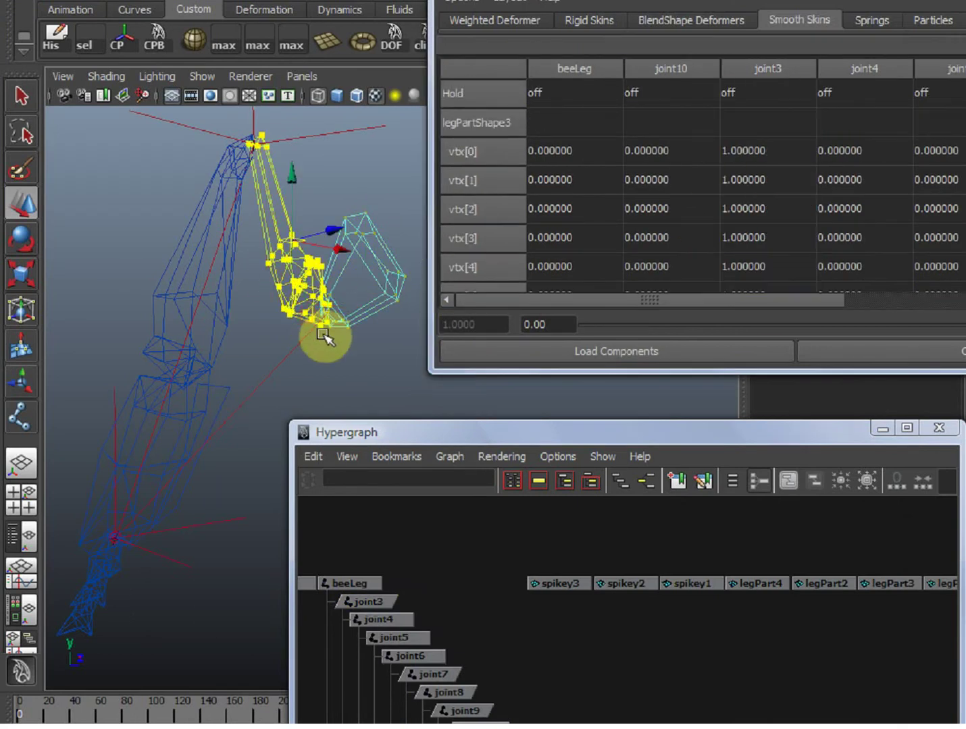
left_click_drag(873, 149, 885, 333)
Give all vertices of the legPart4 mesh a weight of 1 on joint5.
left_click_drag(140, 272, 180, 307)
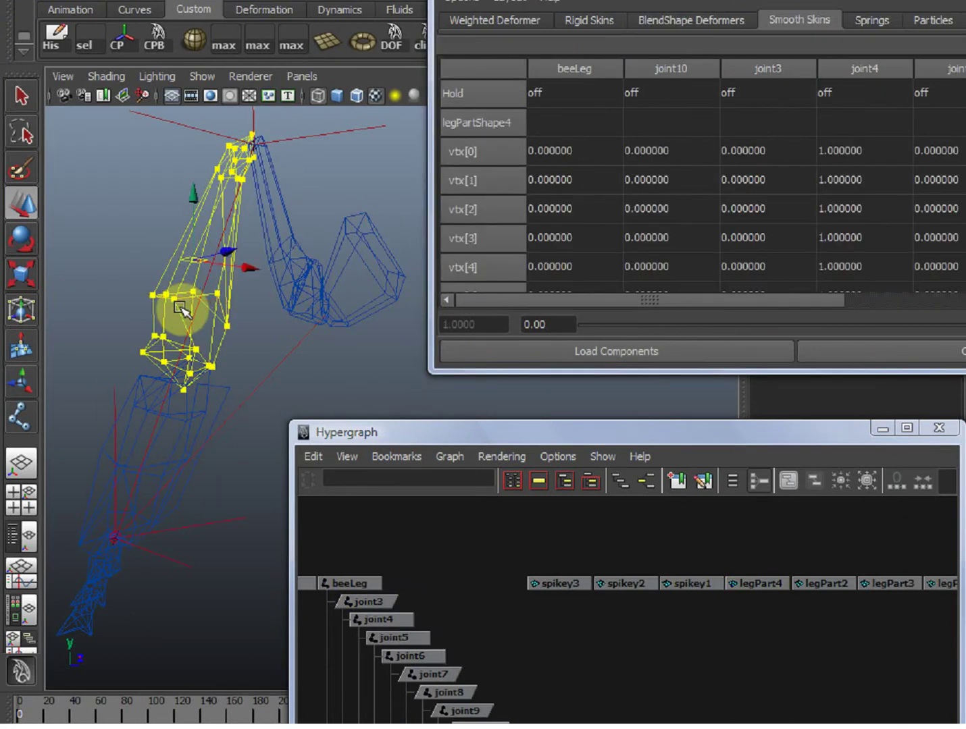
left_click_drag(938, 152, 964, 295)
type("1")
key("Return")
Set a weight of 1 for all vertices of the large lower leg segment on its own joint.
middle_click_drag(193, 405, 239, 306, "alt")
right_click_drag(255, 302, 203, 306)
left_click_drag(60, 444, 295, 233)
left_click_drag(963, 151, 963, 295)
type("1")
key("Return")
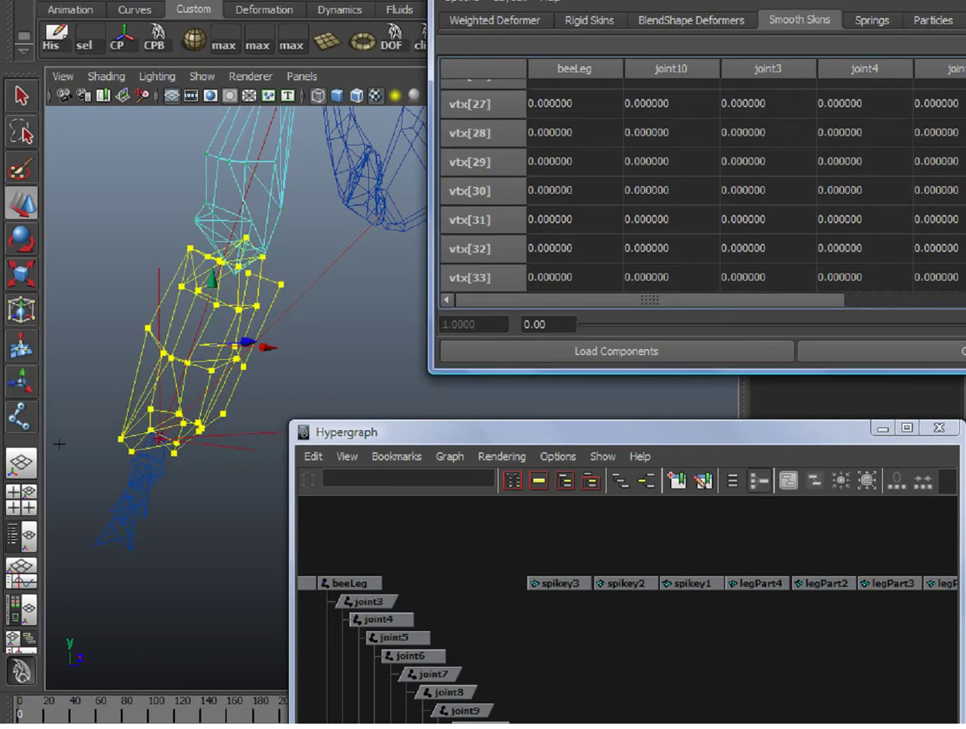
Weight all vertices of spikey1, the first foot segment, to its matching export joint.
left_click(133, 467)
mouse_move(177, 468)
right_mouse_down()
mouse_move(145, 473)
mouse_move(145, 464)
right_mouse_up()
left_click_drag(113, 418, 182, 491)
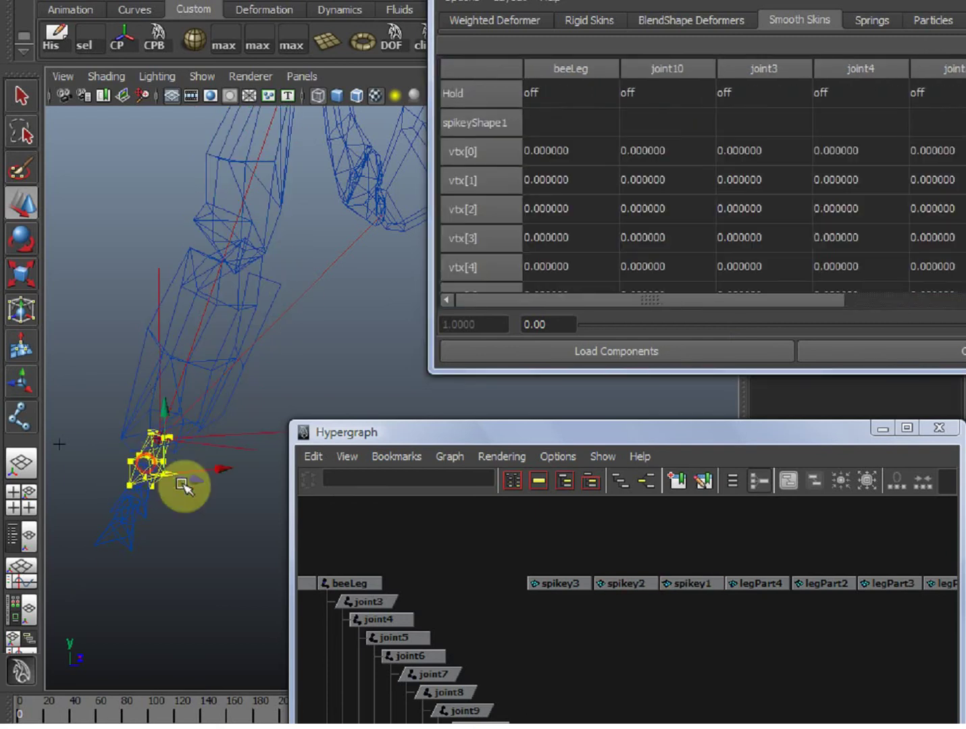
left_click(591, 370)
left_click_drag(940, 147, 945, 410)
Set a weight of 1 for all spikey2 vertices on the joint that matches this foot segment.
left_click(117, 512)
right_click_drag(131, 496, 99, 492)
left_click_drag(93, 451, 165, 529)
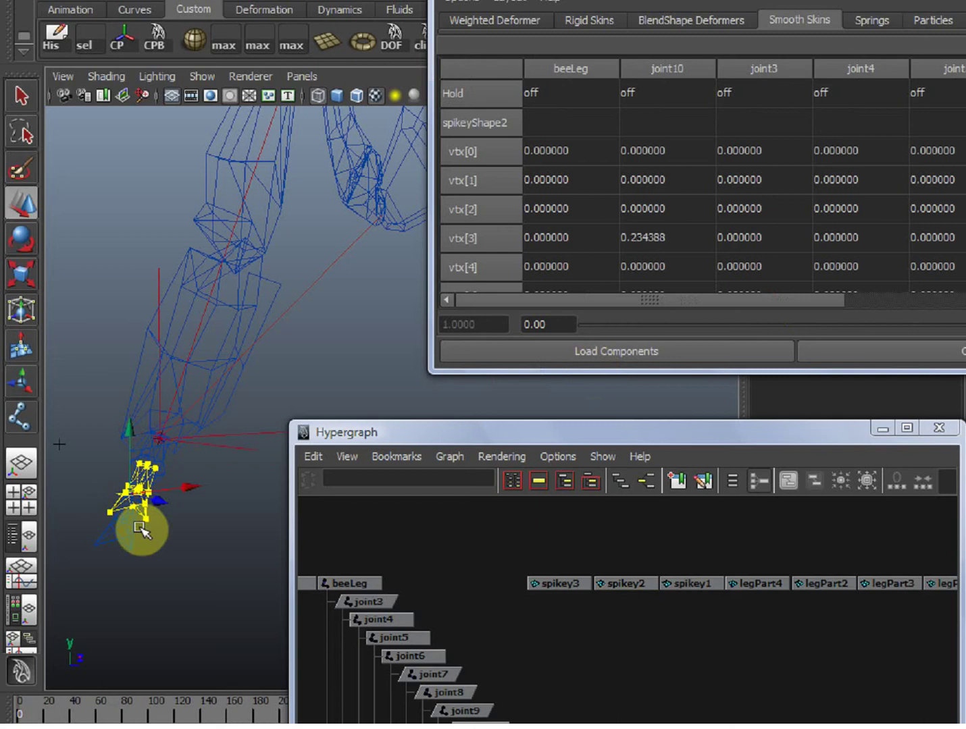
left_click_drag(944, 150, 945, 406)
type("1")
key("Return")
Reassign all vertices of spikey3, the foot tip, from joint10 to the matching foot joint.
left_click(124, 538)
right_click_drag(123, 534, 93, 531)
left_click_drag(80, 480, 152, 570)
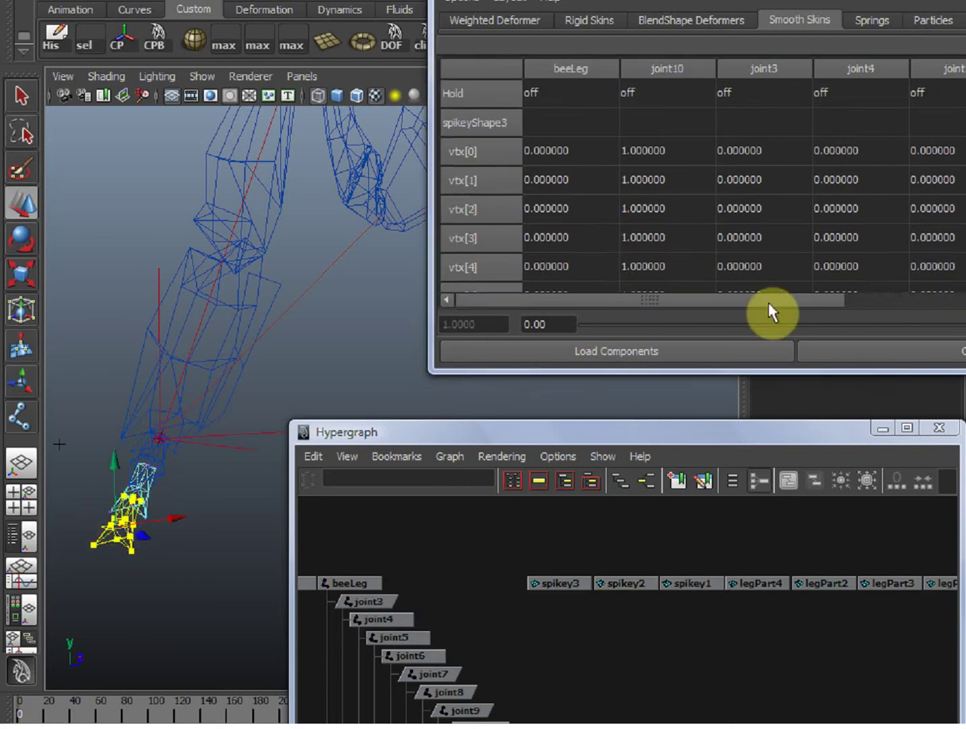
left_click_drag(770, 305, 965, 304)
left_click_drag(963, 151, 965, 364)
key("Return")
Restore the textured display, close the Component Editor and move the Hypergraph away from the leg.
left_click(307, 332)
left_click_drag(308, 332, 264, 333, "alt")
key("6")
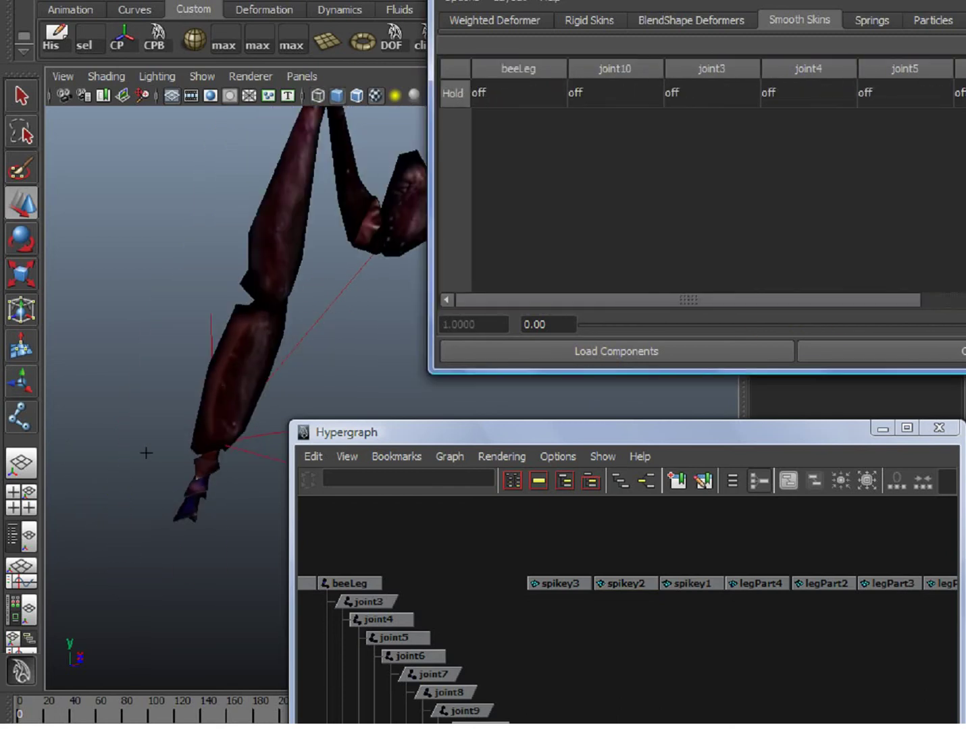
left_click(965, 1)
left_click(517, 430)
left_click_drag(516, 436, 820, 509)
Play back the leg animation and examine the skinned meshes from several angles.
left_click_drag(500, 393, 336, 426, "alt")
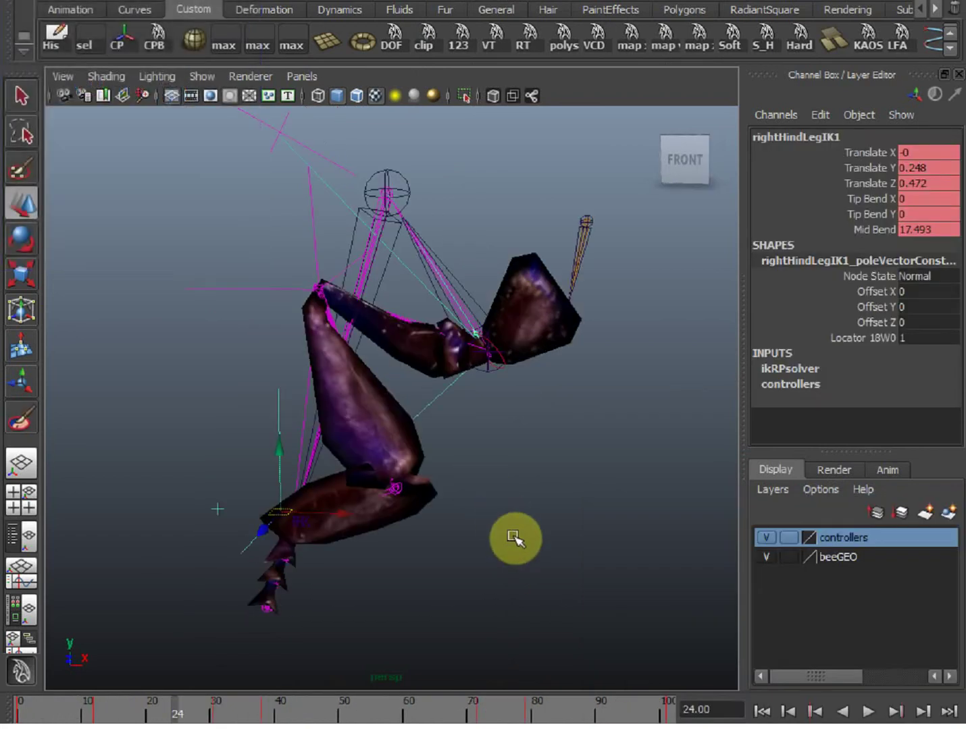
left_click_drag(518, 539, 490, 540, "alt")
key("alt+v")
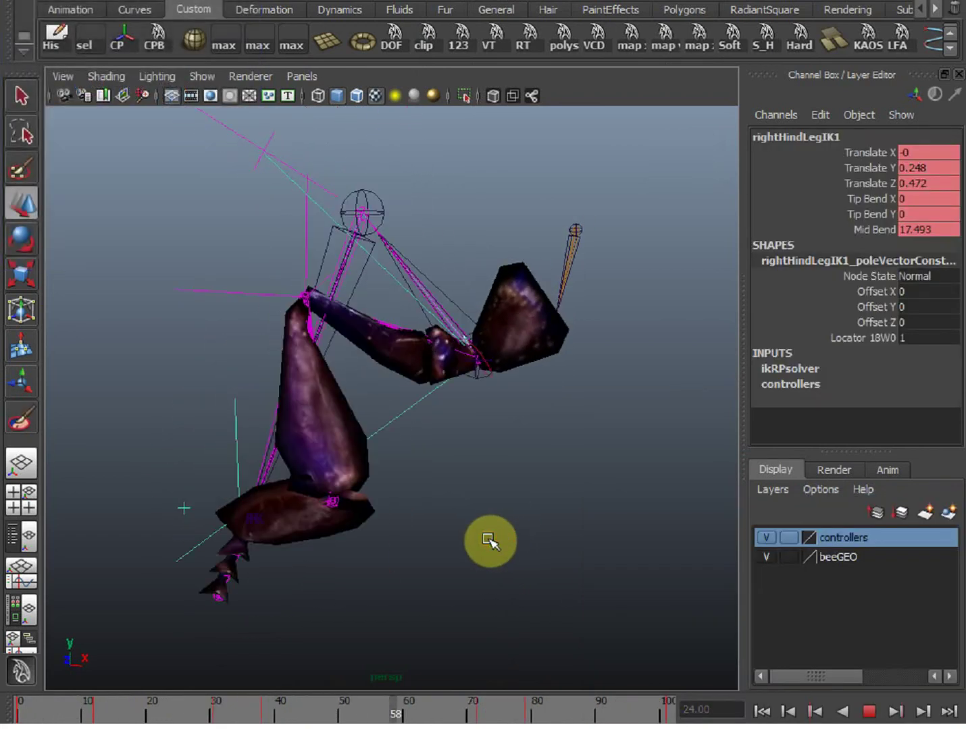
left_click_drag(513, 597, 559, 555, "alt")
right_click_drag(559, 555, 522, 555, "alt")
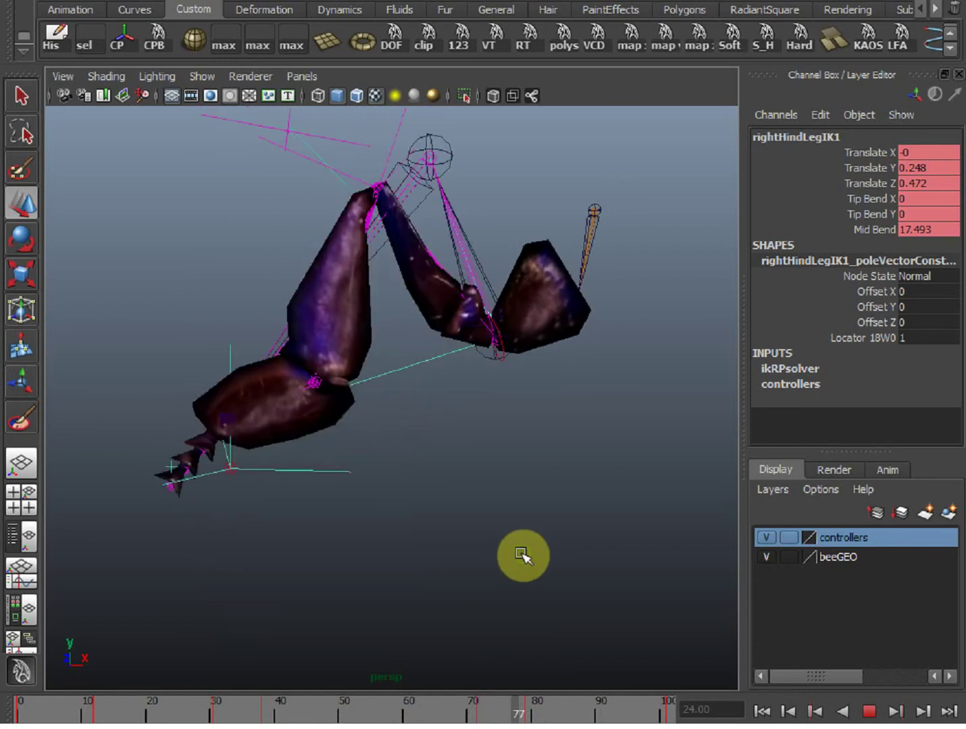
Select the beeLeg root joint and tag it for export in the LFA Scene Manager.
left_click_drag(319, 346, 74, 293)
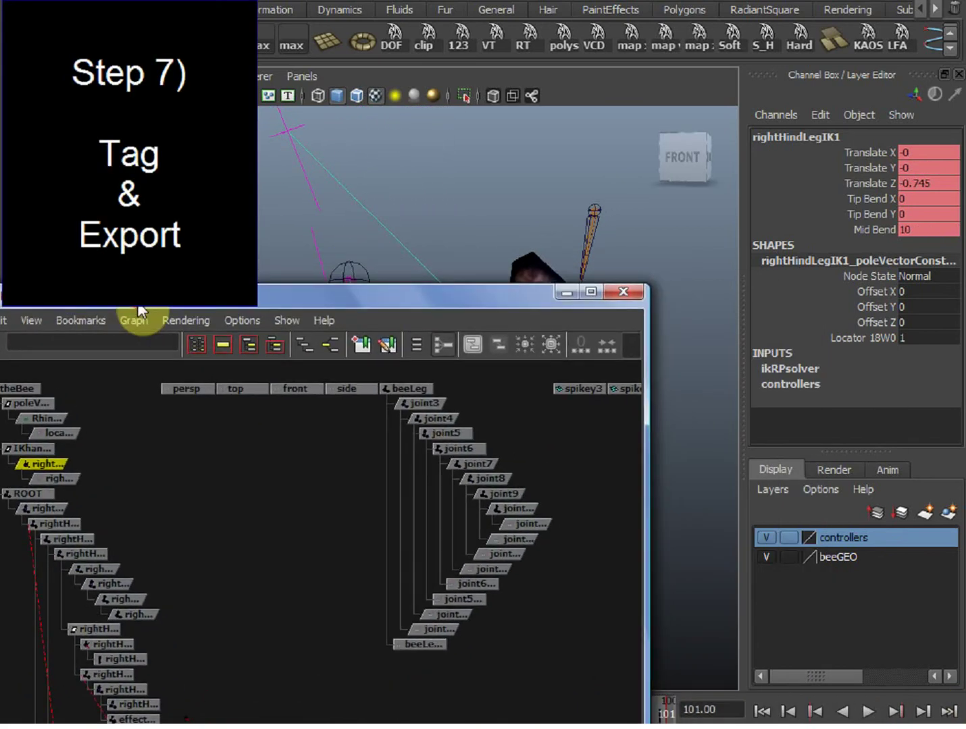
middle_click_drag(281, 472, 261, 590, "alt")
right_click_drag(271, 587, 493, 553, "alt")
middle_click_drag(493, 552, 364, 573, "alt")
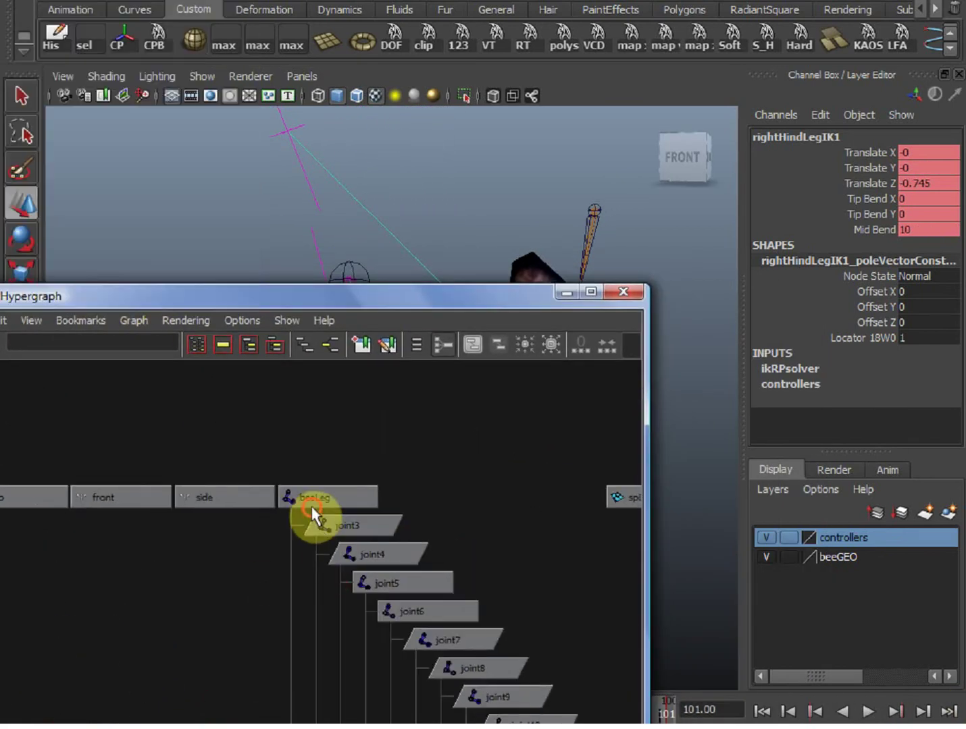
left_click(313, 500)
left_click(902, 35)
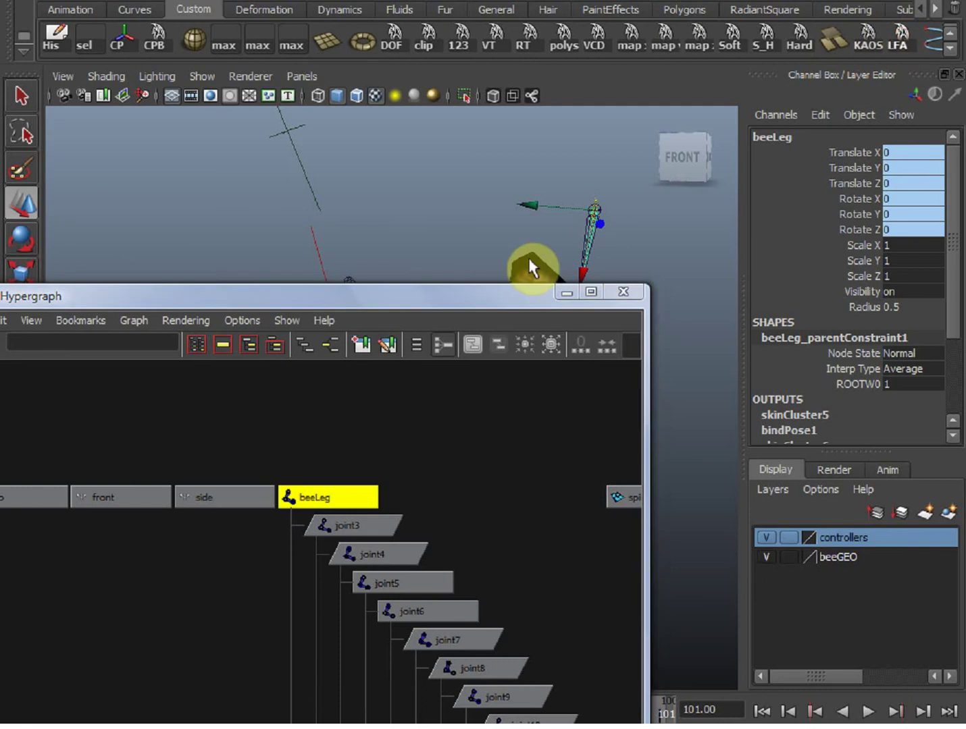
left_click_drag(175, 664, 172, 137)
left_click(192, 224)
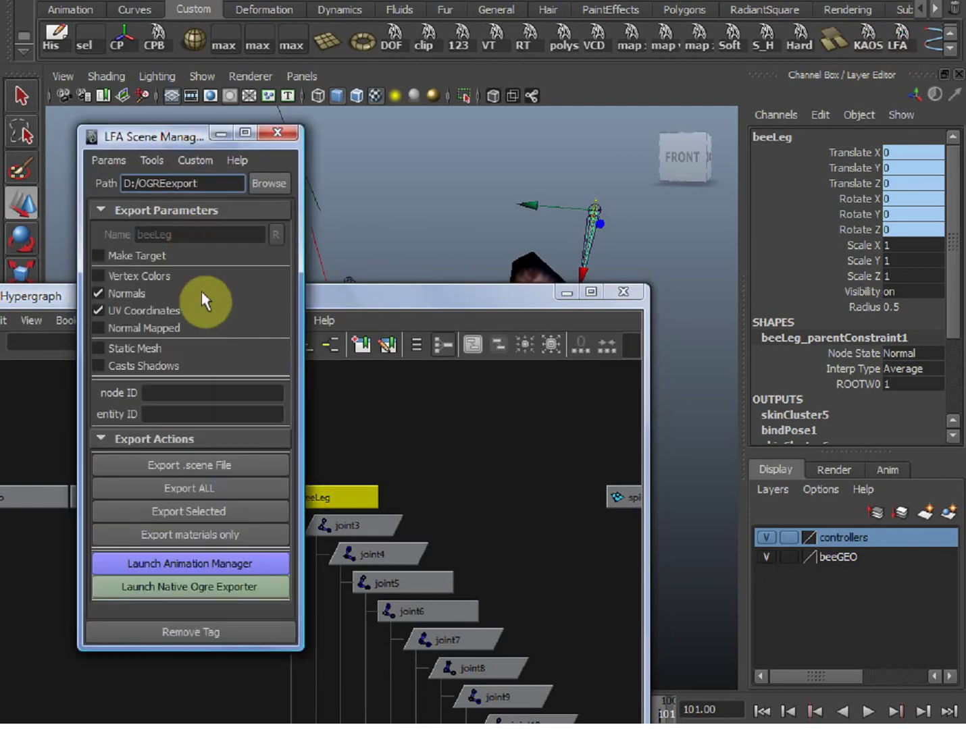
Launch the Animation Manager and add a clip named jumpy spanning frames 0 to 101.
left_click(188, 566)
left_click_drag(686, 350, 727, 121)
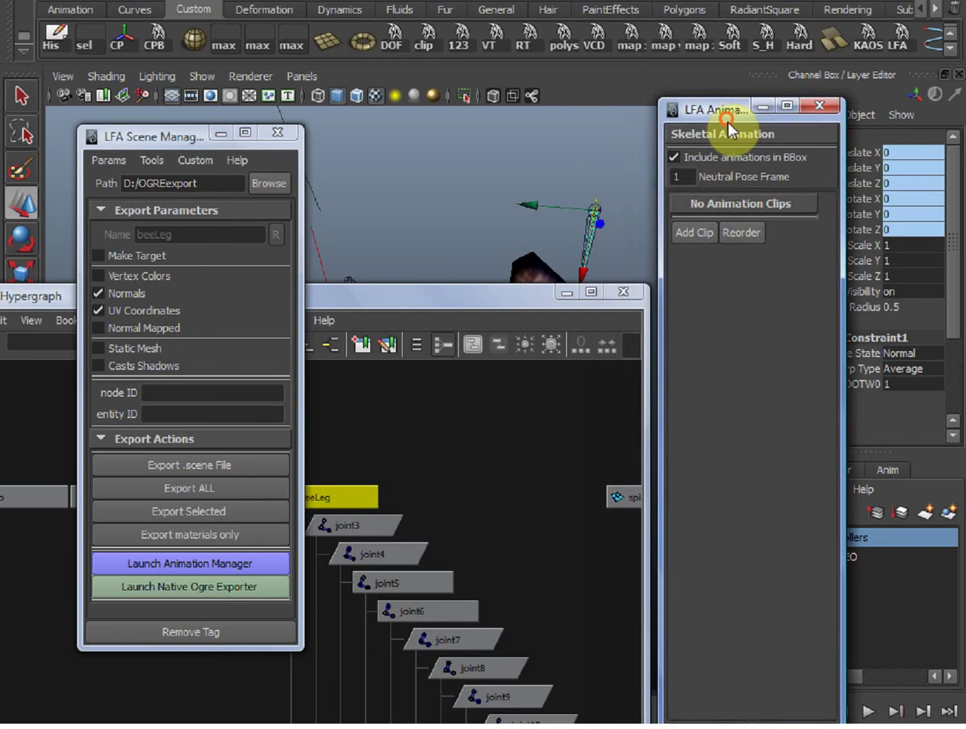
left_click(693, 231)
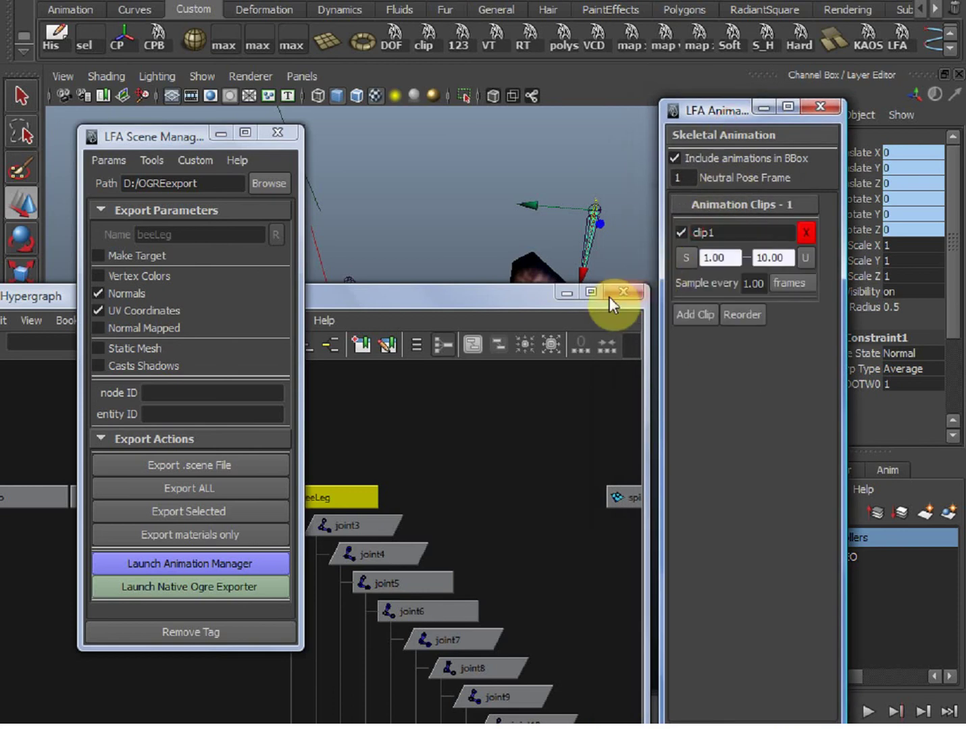
left_click(536, 294)
left_click(566, 293)
left_click(808, 257)
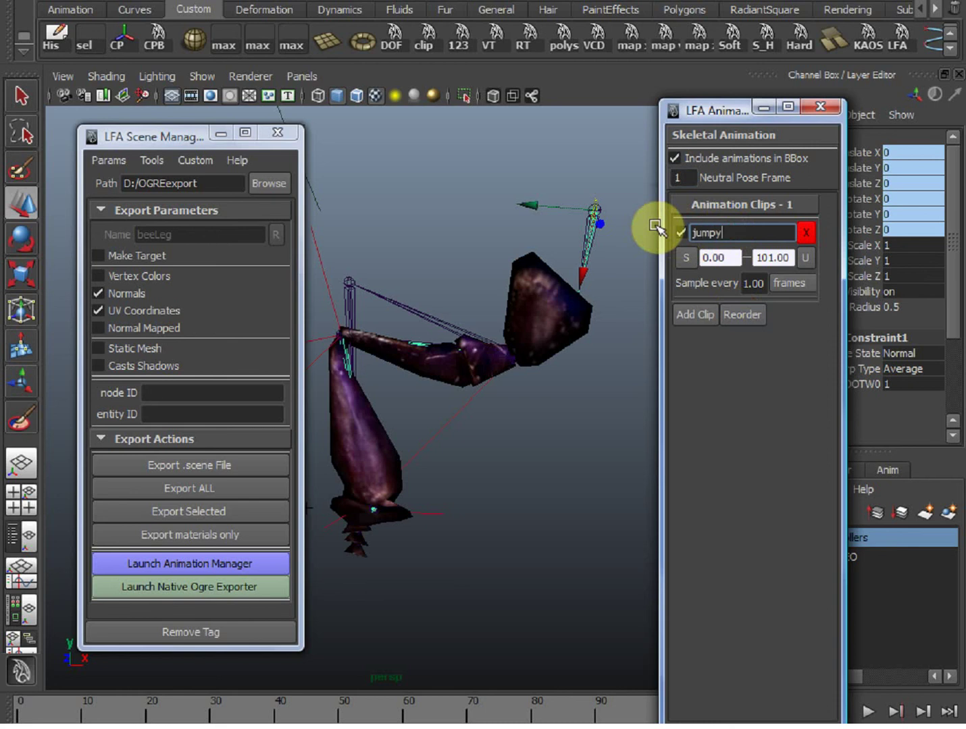
left_click_drag(397, 595, 409, 589, "alt")
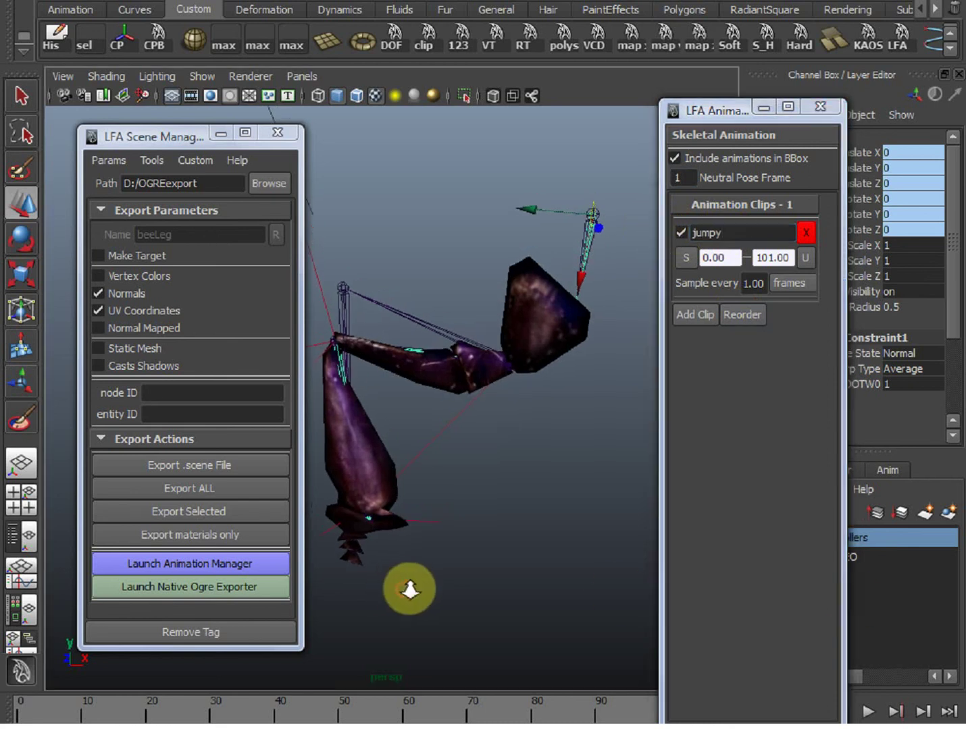
Export the selected beeLeg, switch to Ogre Meshy and open beeLeg.mesh from the Tutorial folder.
left_click(208, 514)
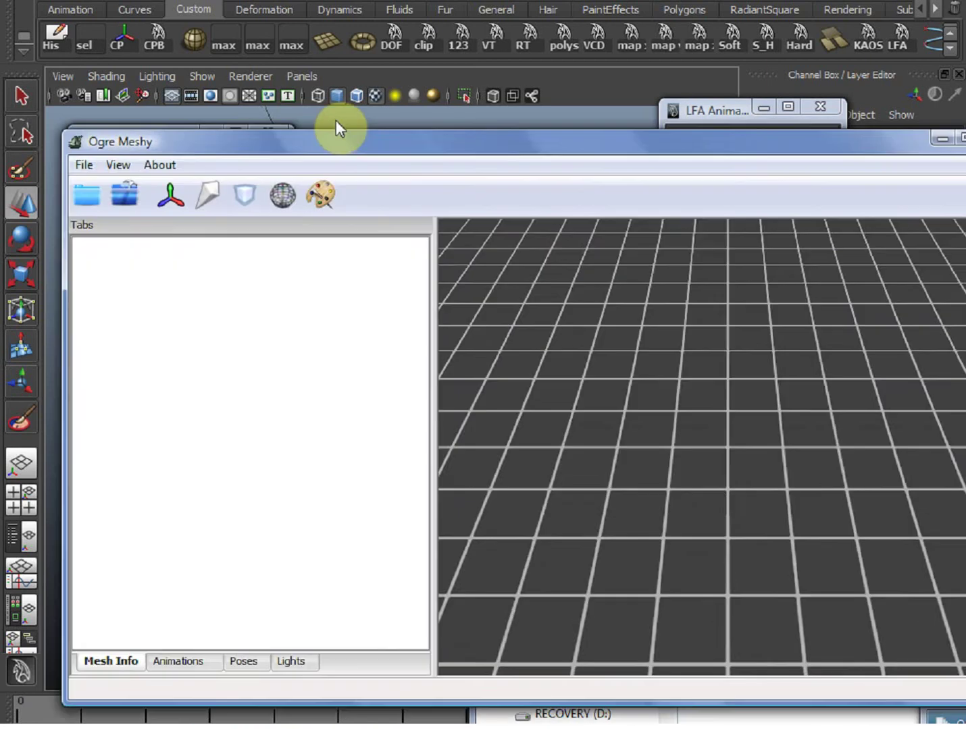
left_click_drag(334, 129, 352, 6)
left_click(55, 54)
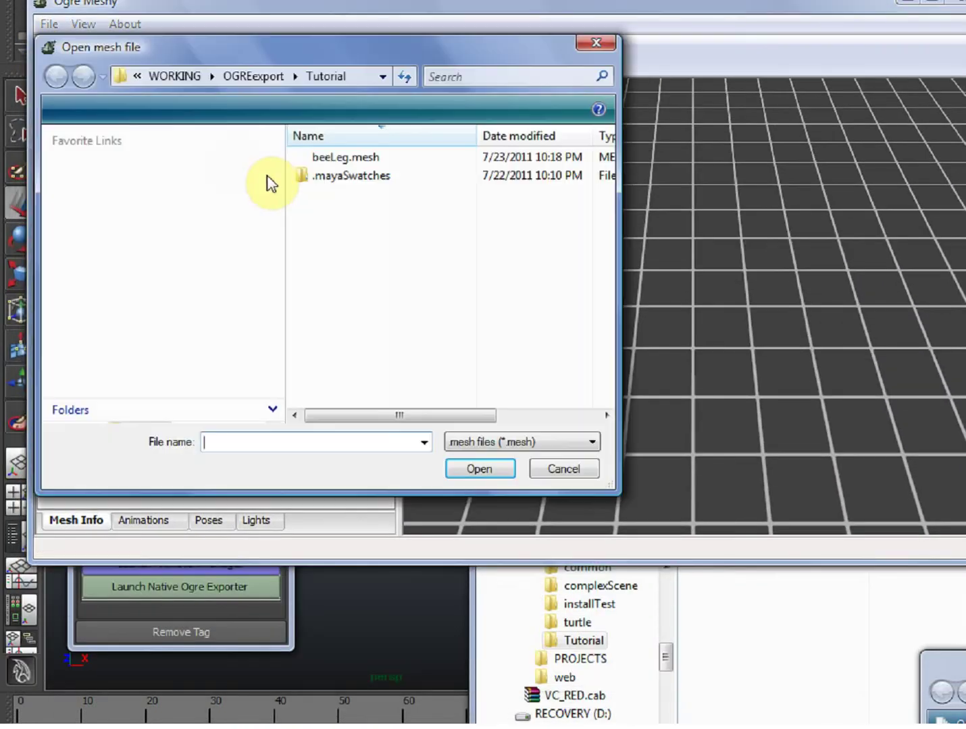
left_click(478, 469)
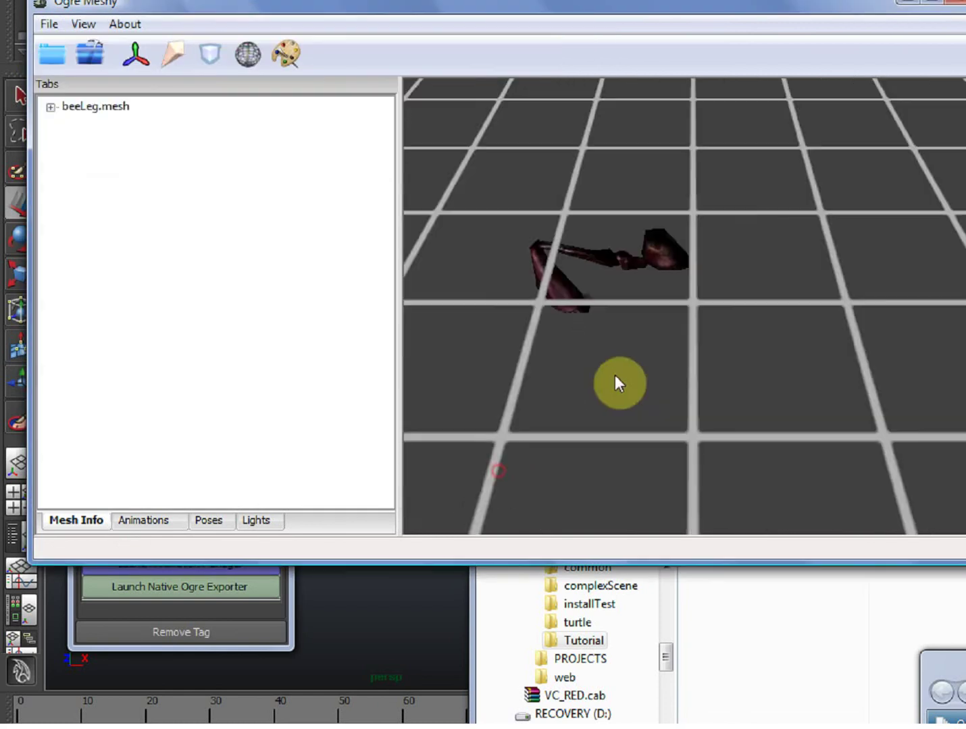
left_click_drag(617, 383, 808, 350)
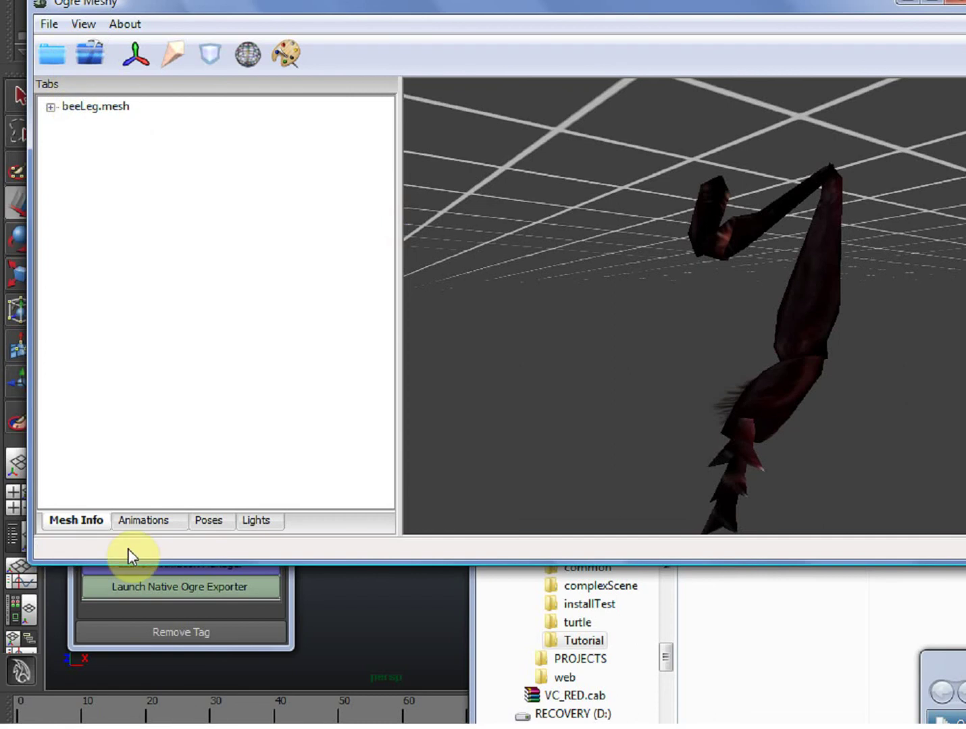
Play the jumpy animation on the exported leg and inspect its motion from different angles.
left_click(150, 521)
left_click(130, 140)
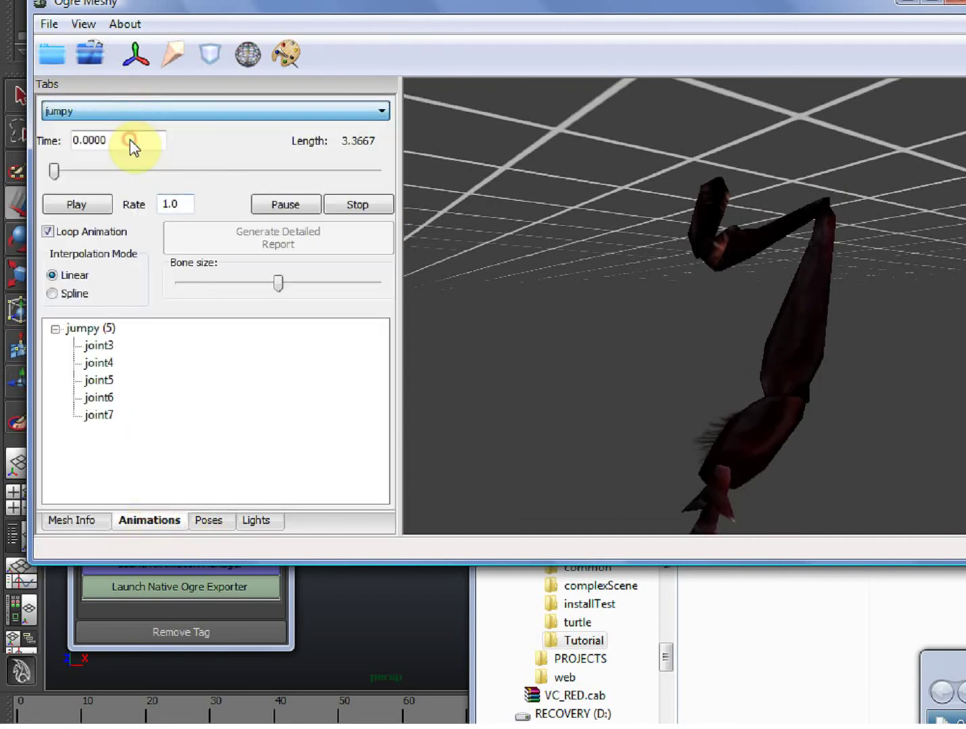
left_click(94, 206)
left_click_drag(750, 331, 555, 365)
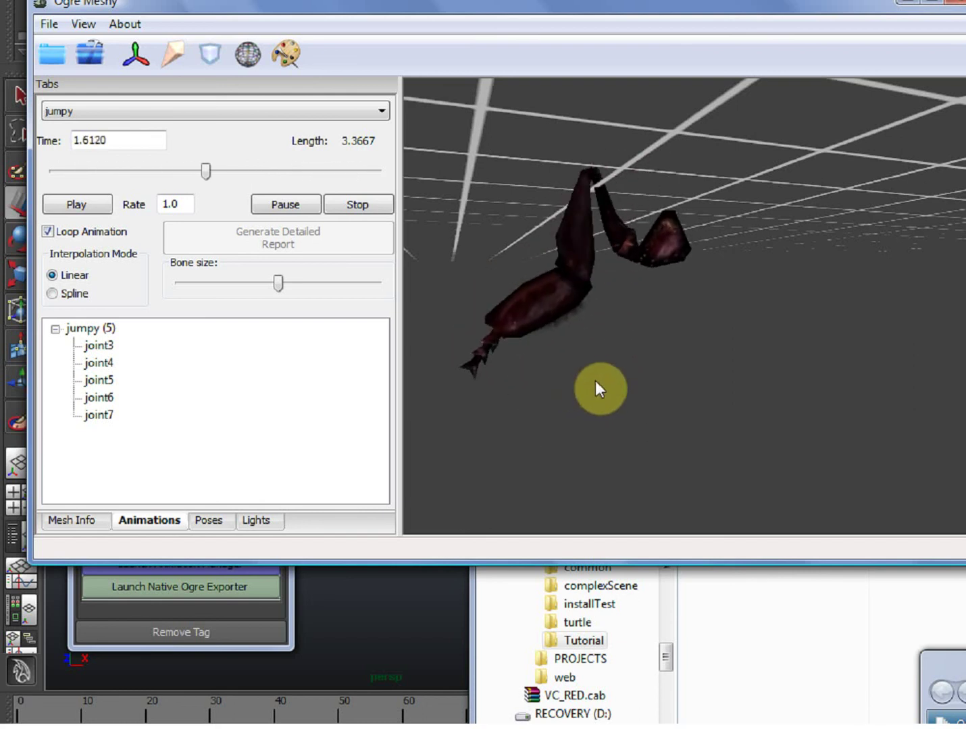
mouse_move(634, 360)
left_mouse_down()
mouse_move(617, 356)
mouse_move(635, 361)
left_mouse_up()
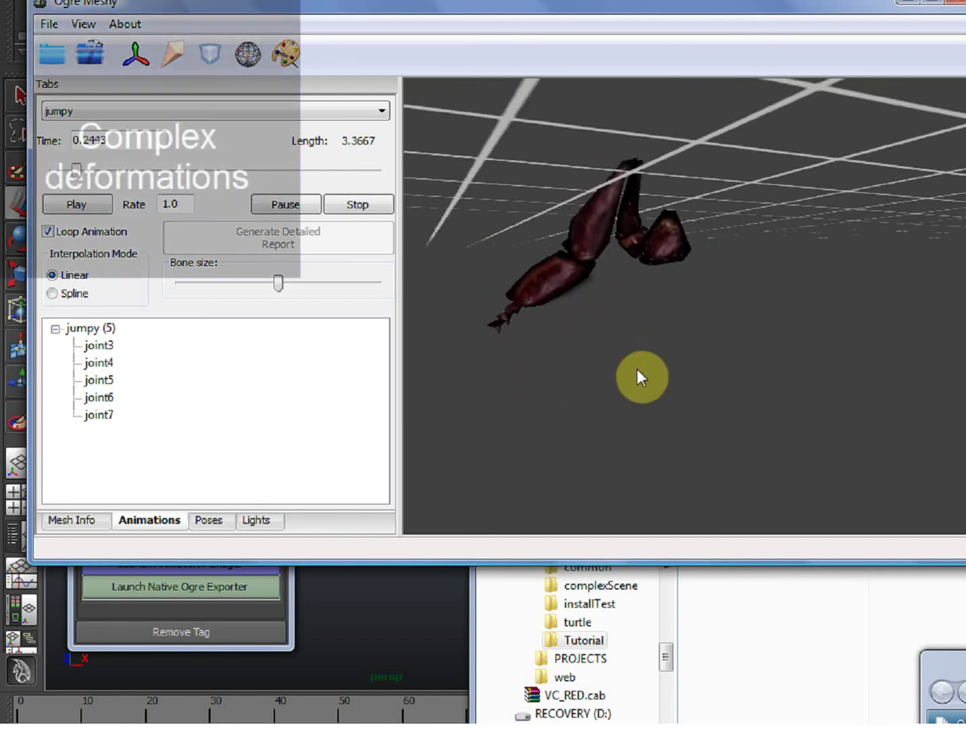